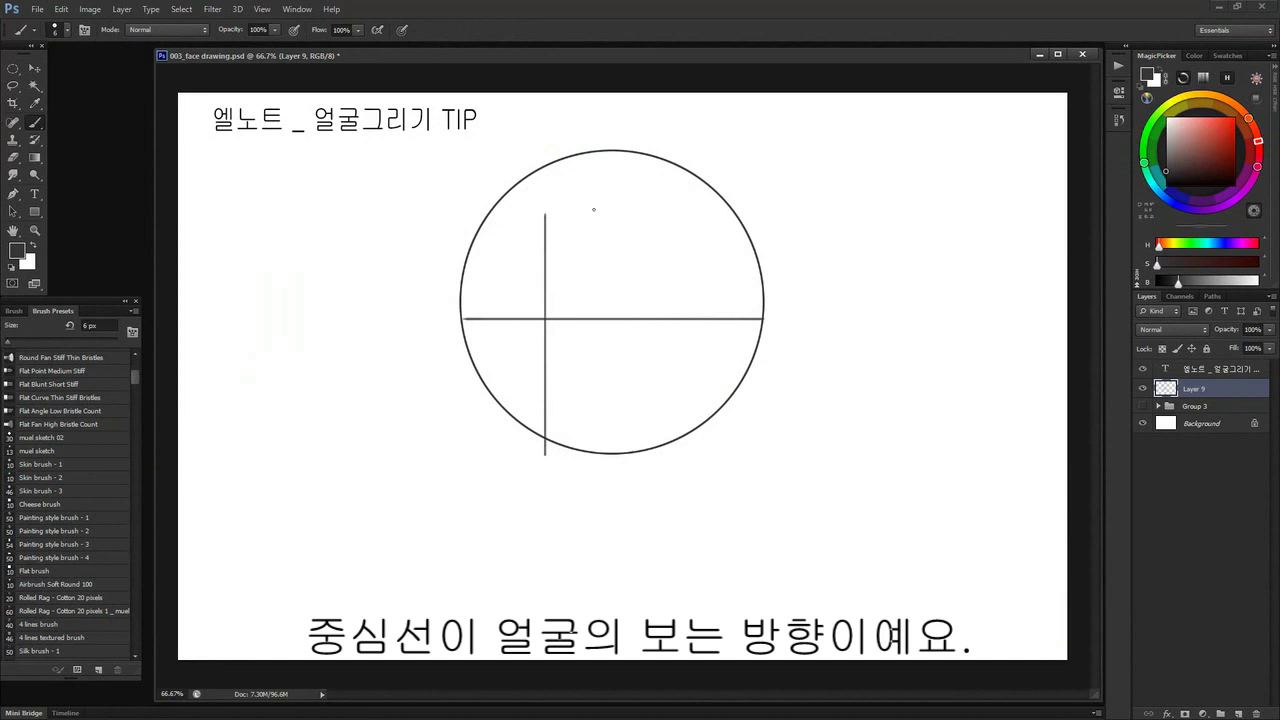
# - Draw the forehead curve from the circle's top to the vertical centre line and a short horizontal line touching the circle's base
pyautogui.moveTo(598, 153)
pyautogui.mouseDown()
pyautogui.moveTo(549, 222)
pyautogui.moveTo(569, 180)
pyautogui.moveTo(548, 247)
pyautogui.mouseUp()
pyautogui.hotkey('ctrl', 'z')
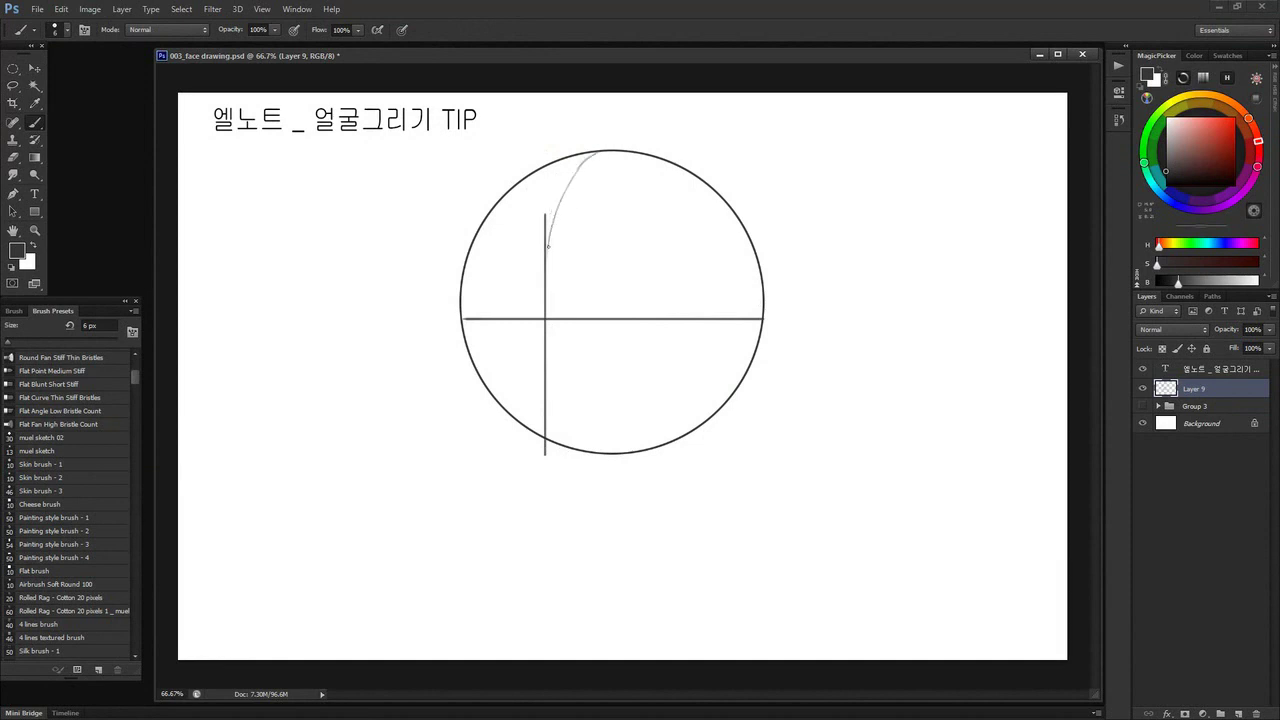
pyautogui.moveTo(540, 456); pyautogui.dragTo(668, 456)
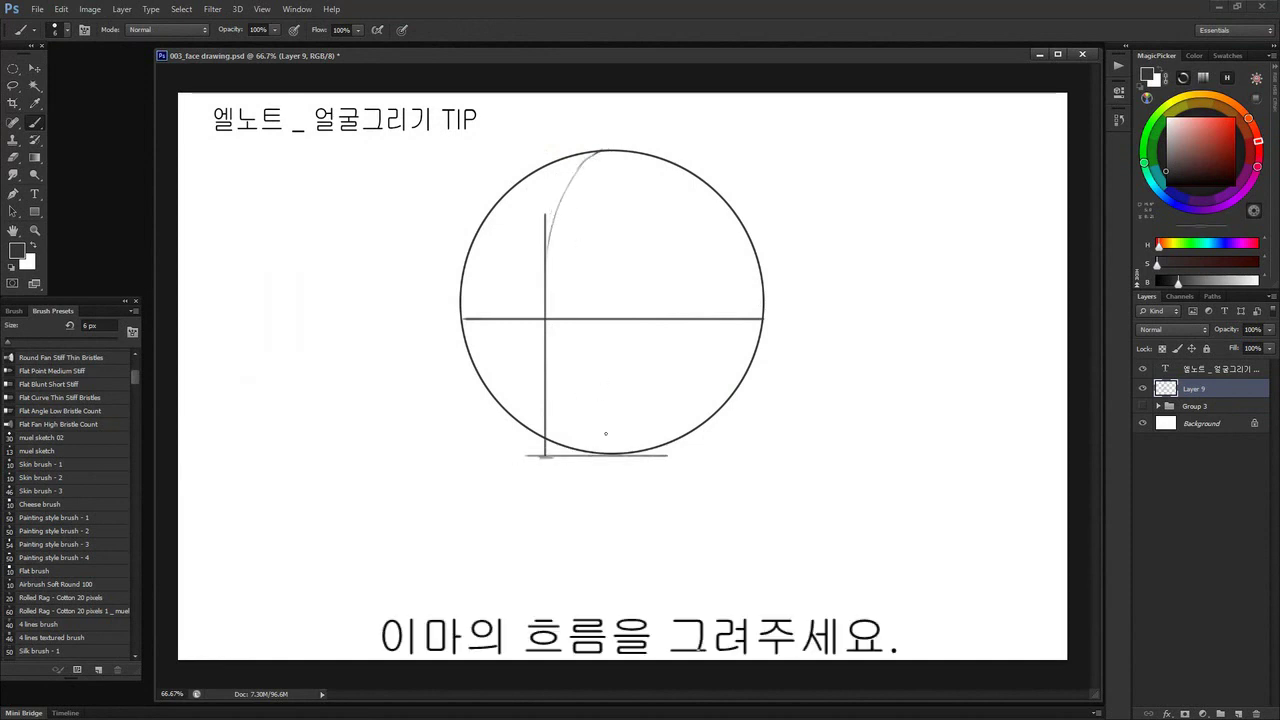
# - Mark the side plane of the head with a curved boundary inside the circle and a vertical line through the plane
pyautogui.moveTo(693, 219); pyautogui.dragTo(695, 428)
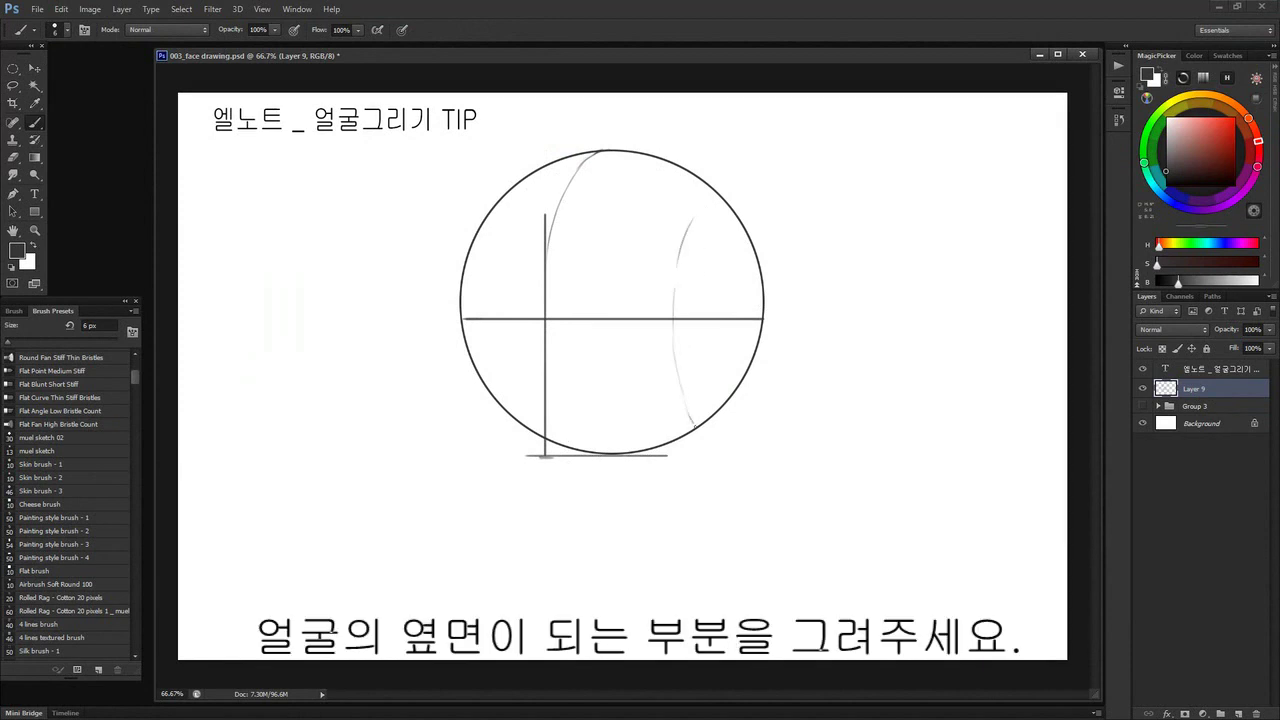
pyautogui.moveTo(707, 209)
pyautogui.mouseDown()
pyautogui.moveTo(726, 203)
pyautogui.moveTo(722, 446)
pyautogui.mouseUp()
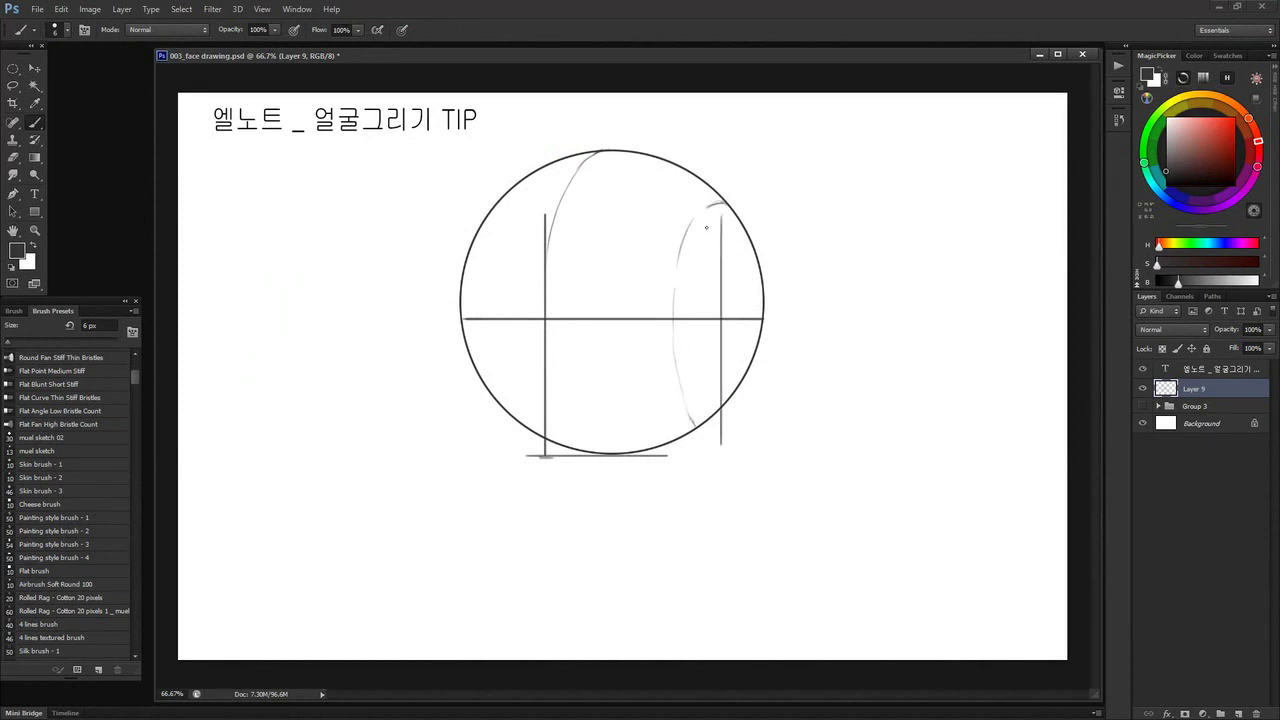
# - On a new layer, draw a column of muted red arrows pointing outward across the side plane of the head
pyautogui.moveTo(691, 228)
pyautogui.mouseDown()
pyautogui.moveTo(740, 228)
pyautogui.moveTo(721, 247)
pyautogui.moveTo(740, 309)
pyautogui.mouseUp()
pyautogui.hotkey('ctrl', 'z')
pyautogui.hotkey('ctrl', 'shift', 'alt', 'n')
pyautogui.click(1198, 139)
pyautogui.moveTo(692, 346); pyautogui.dragTo(742, 346)
pyautogui.moveTo(692, 382); pyautogui.dragTo(742, 382)
pyautogui.moveTo(700, 426); pyautogui.dragTo(740, 423)
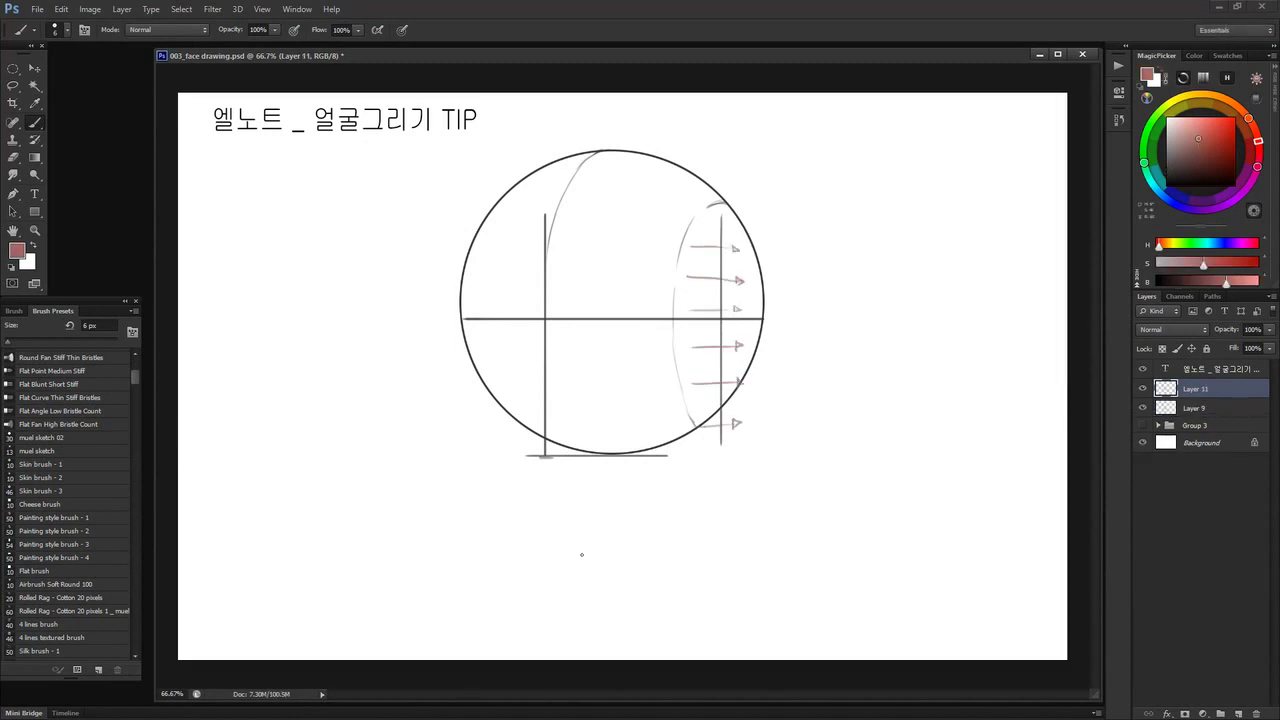
# - Hide the red arrow layer and add a dark horizontal guide line below the existing one on Layer 9
pyautogui.click(1143, 388)
pyautogui.click(1195, 408)
pyautogui.keyDown('alt'); pyautogui.click(767, 295); pyautogui.keyUp('alt')
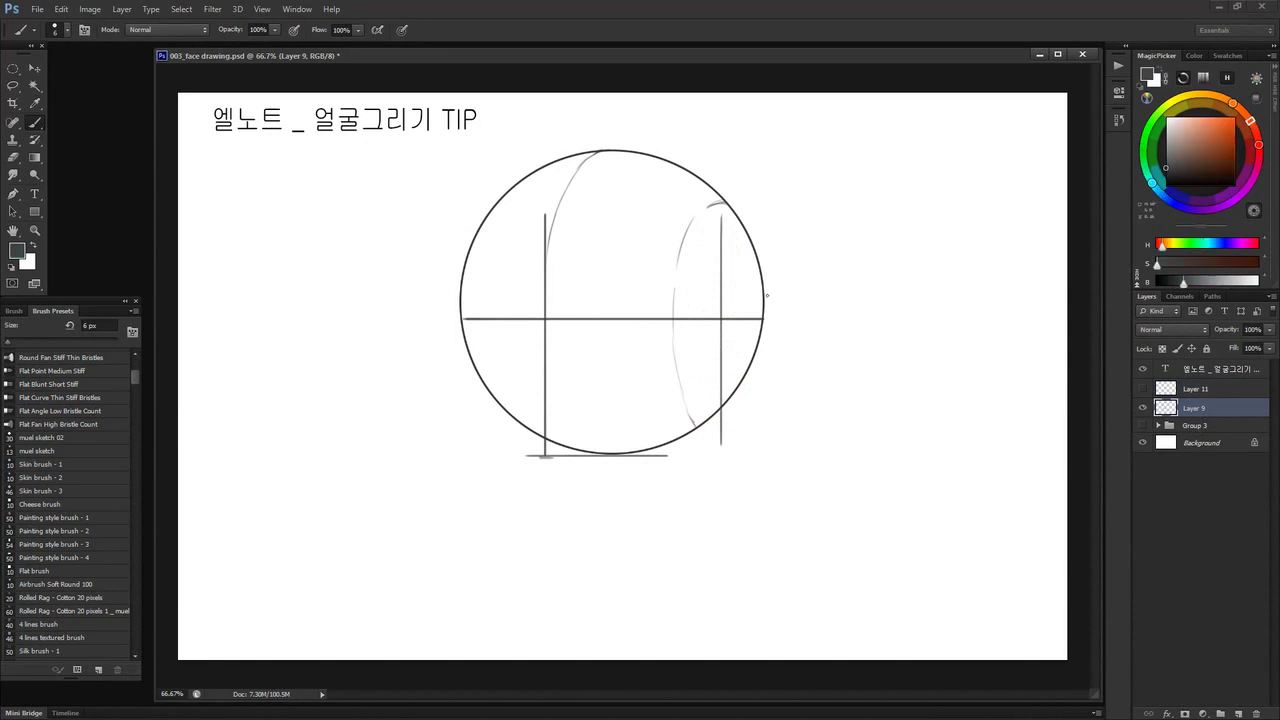
pyautogui.moveTo(480, 374); pyautogui.dragTo(720, 374)
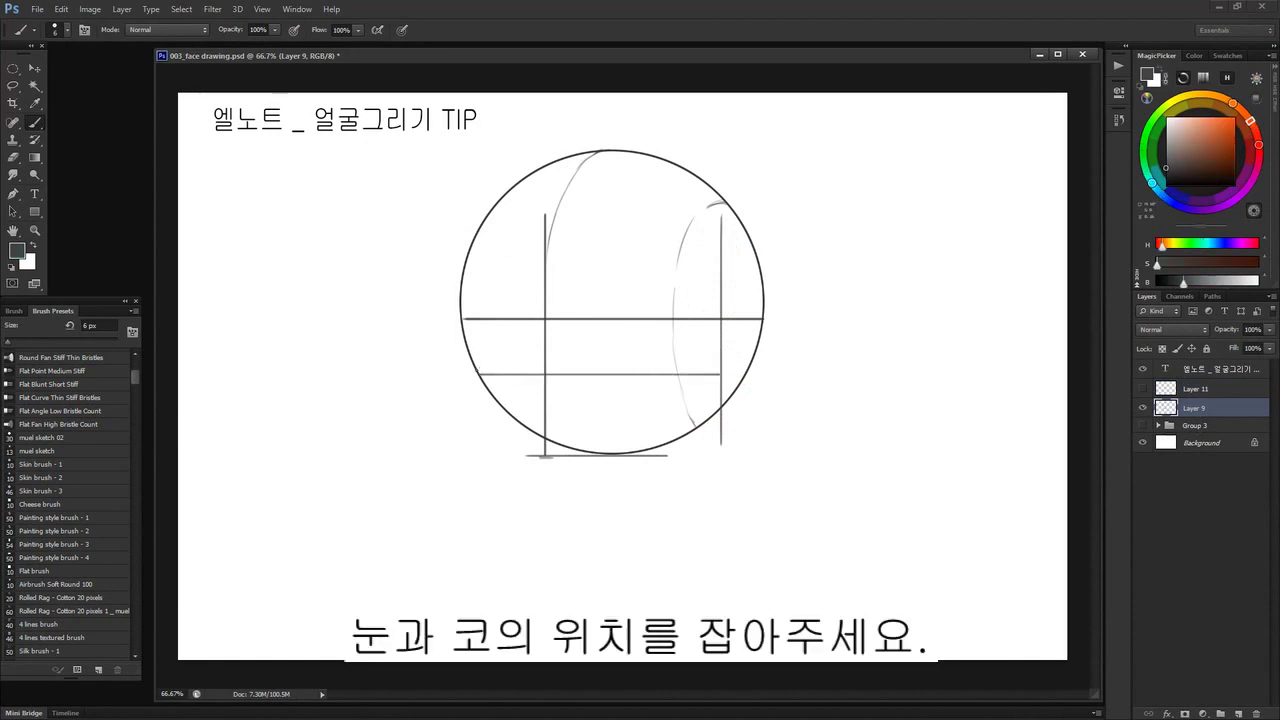
pyautogui.moveTo(485, 374); pyautogui.dragTo(474, 373)
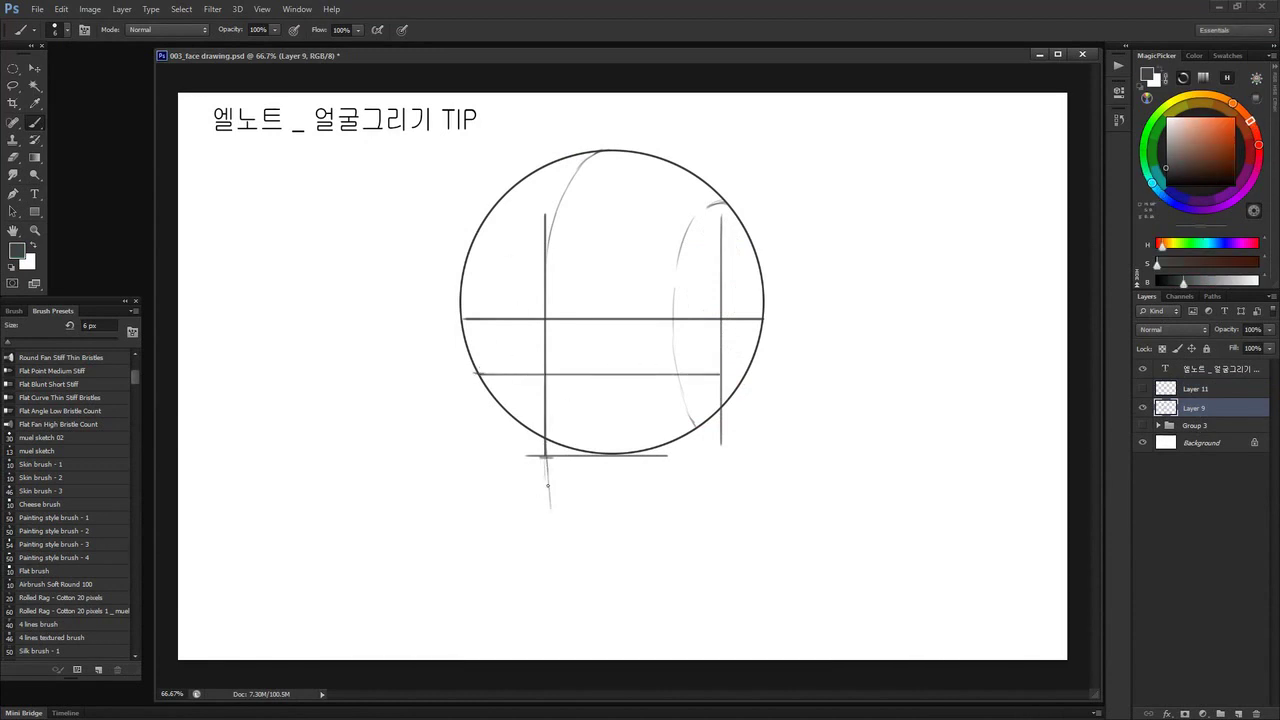
# - Extend the centre line below the circle to mark the chin length, and sketch the jawline on both sides
pyautogui.moveTo(547, 460); pyautogui.dragTo(562, 536)
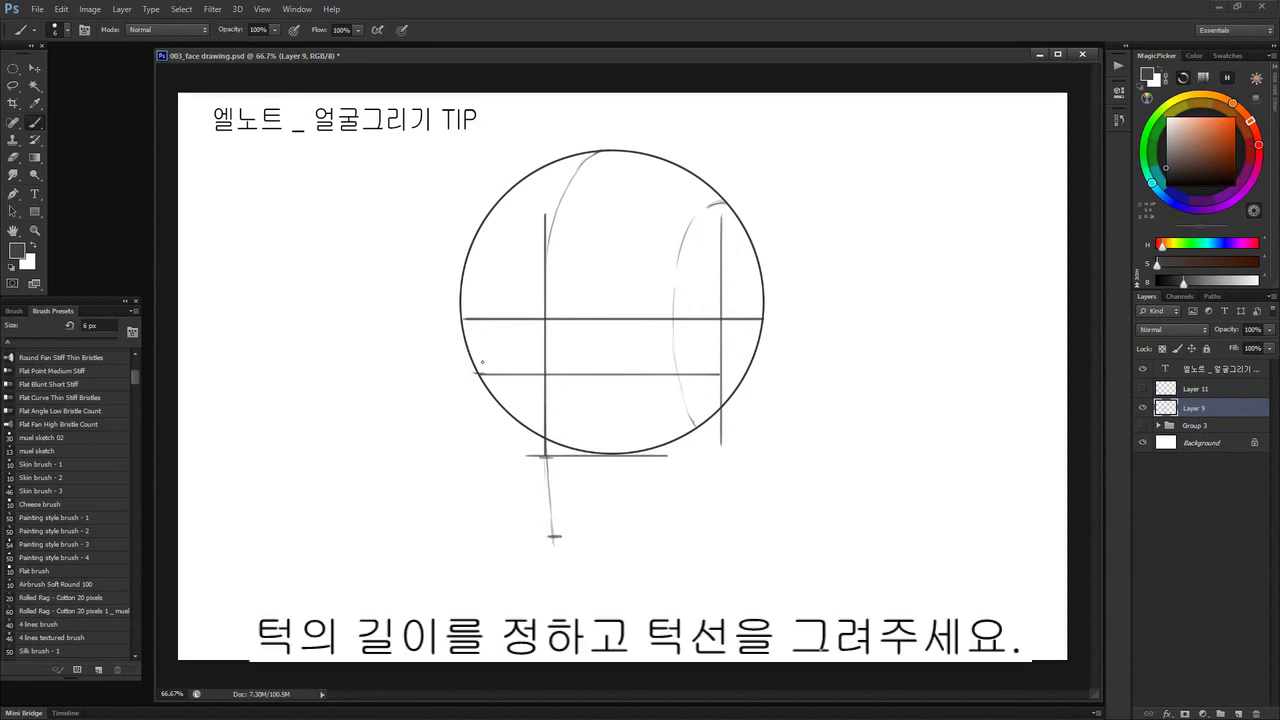
pyautogui.moveTo(463, 321)
pyautogui.mouseDown()
pyautogui.moveTo(476, 422)
pyautogui.moveTo(472, 398)
pyautogui.moveTo(535, 528)
pyautogui.moveTo(592, 541)
pyautogui.moveTo(555, 538)
pyautogui.moveTo(670, 483)
pyautogui.mouseUp()
pyautogui.moveTo(712, 426); pyautogui.dragTo(701, 448)
pyautogui.moveTo(568, 536)
pyautogui.mouseDown()
pyautogui.moveTo(628, 512)
pyautogui.moveTo(693, 463)
pyautogui.mouseUp()
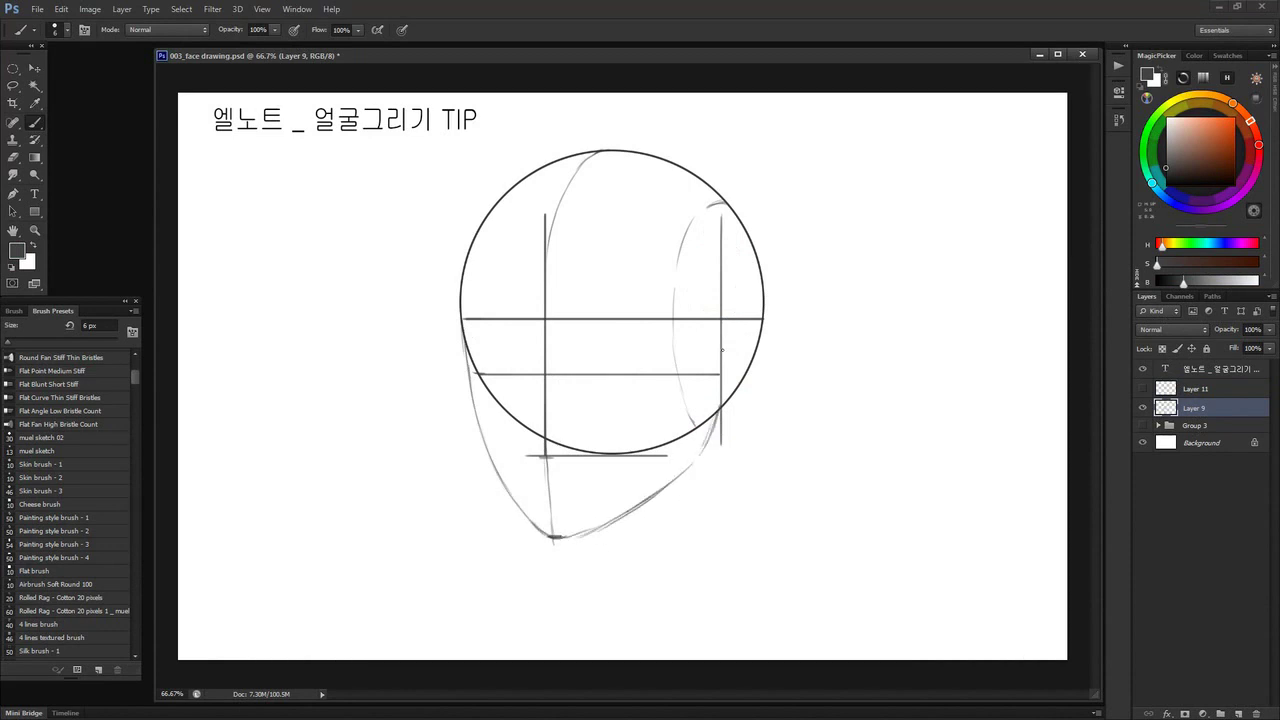
# - Sketch the ear against the vertical side-plane line, starting at the upper horizontal guide
pyautogui.moveTo(721, 322)
pyautogui.mouseDown()
pyautogui.moveTo(717, 411)
pyautogui.moveTo(742, 350)
pyautogui.moveTo(736, 425)
pyautogui.moveTo(716, 435)
pyautogui.mouseUp()
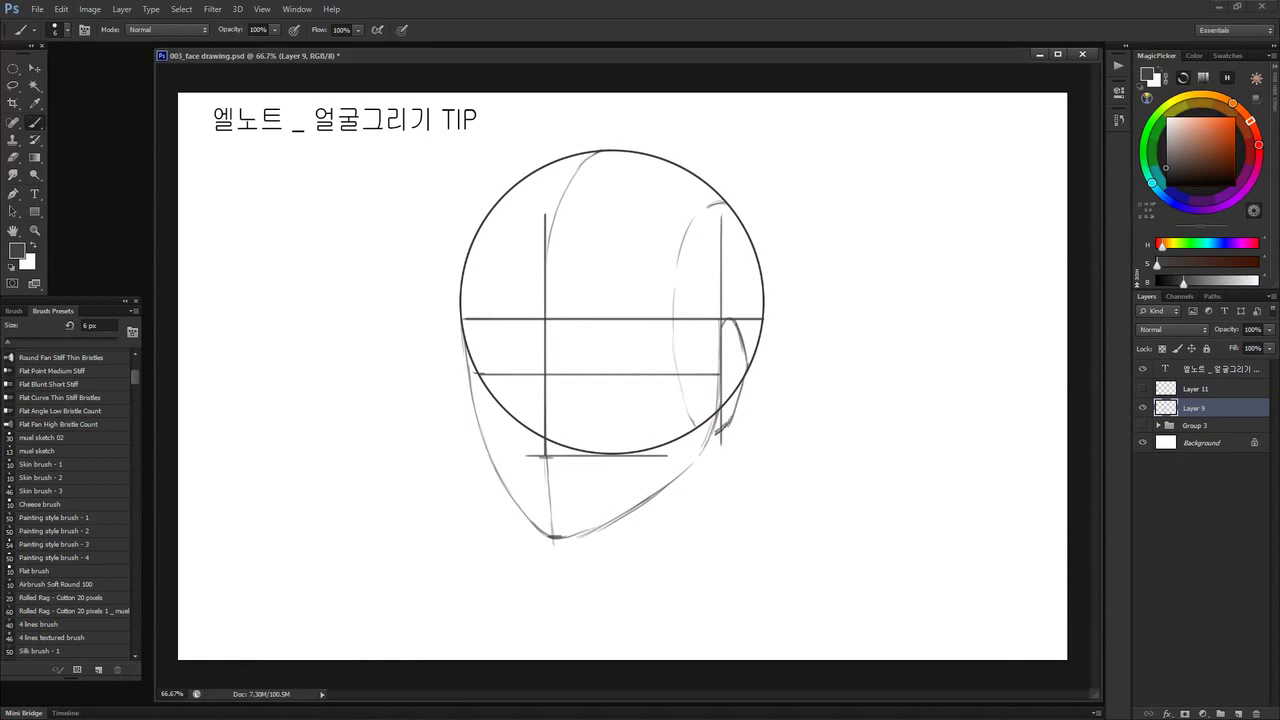
pyautogui.moveTo(745, 378); pyautogui.dragTo(714, 436)
# - Darken the lower centre line and rework the cheek and chin contour with more defined strokes
pyautogui.moveTo(543, 407)
pyautogui.mouseDown()
pyautogui.moveTo(555, 537)
pyautogui.moveTo(588, 531)
pyautogui.mouseUp()
pyautogui.press('e')
pyautogui.moveTo(518, 506)
pyautogui.mouseDown()
pyautogui.moveTo(483, 437)
pyautogui.moveTo(536, 530)
pyautogui.mouseUp()
pyautogui.press('b')
pyautogui.moveTo(471, 385); pyautogui.dragTo(543, 529)
pyautogui.moveTo(513, 487)
pyautogui.mouseDown()
pyautogui.moveTo(549, 535)
pyautogui.moveTo(574, 537)
pyautogui.mouseUp()
# - Add an arrow labelled "턱" under the chin and a long arrow following the outer cheek contour
pyautogui.moveTo(560, 573); pyautogui.dragTo(565, 564)
pyautogui.moveTo(556, 584); pyautogui.dragTo(573, 595)
pyautogui.moveTo(562, 598); pyautogui.dragTo(573, 603)
pyautogui.moveTo(444, 335); pyautogui.dragTo(490, 496)
pyautogui.moveTo(494, 508); pyautogui.dragTo(504, 522)
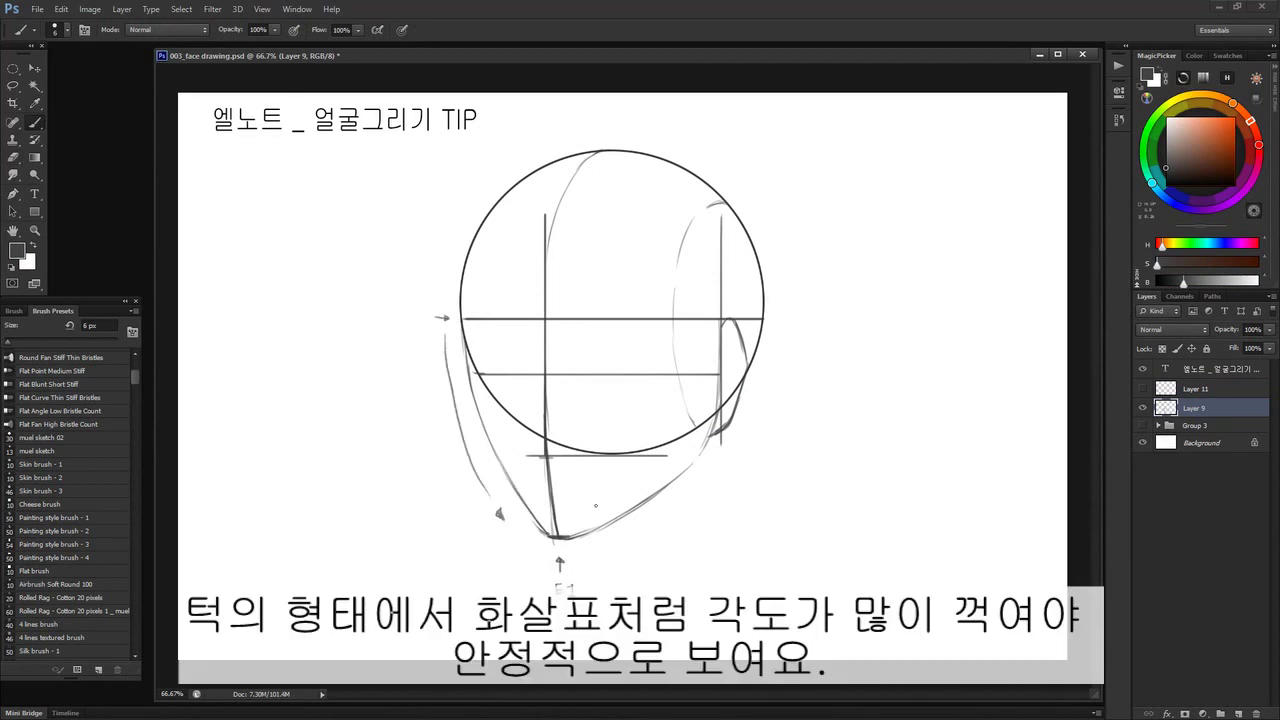
# - Mark the mouth line labelled "입", then bracket the chin width and add a jaw arrow labelled "귀 쪽으로"
pyautogui.moveTo(720, 396); pyautogui.dragTo(708, 442)
pyautogui.moveTo(540, 480); pyautogui.dragTo(595, 478)
pyautogui.moveTo(602, 476); pyautogui.dragTo(602, 485)
pyautogui.moveTo(599, 486); pyautogui.dragTo(606, 491)
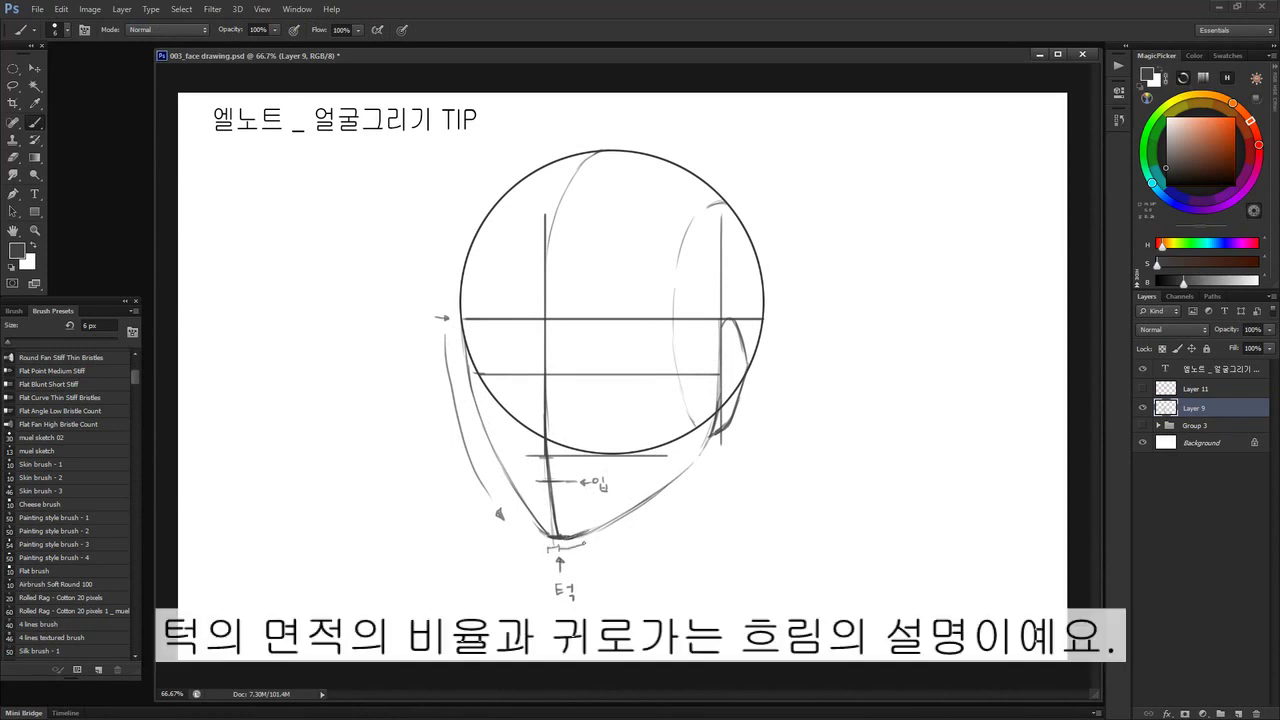
pyautogui.moveTo(549, 547)
pyautogui.mouseDown()
pyautogui.moveTo(586, 543)
pyautogui.moveTo(692, 487)
pyautogui.moveTo(690, 528)
pyautogui.moveTo(740, 526)
pyautogui.mouseUp()
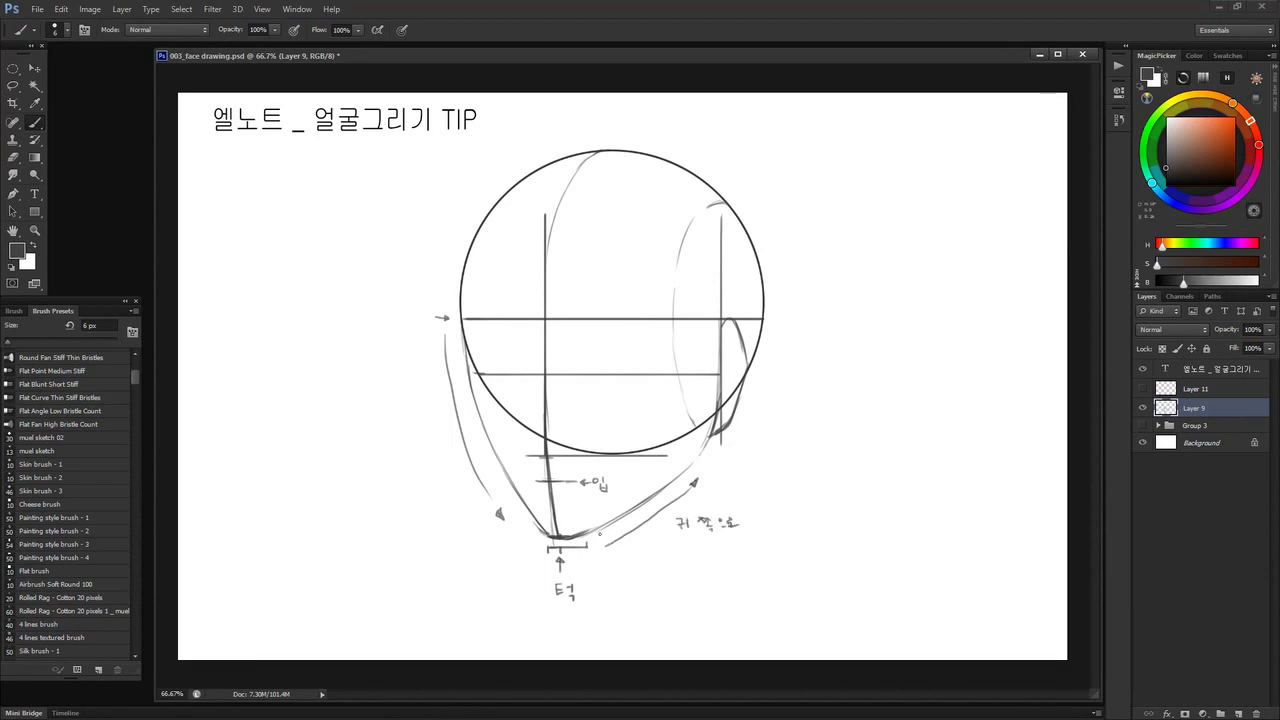
# - Draw the front and back contours of a slightly thin neck and label the neck "목"
pyautogui.moveTo(581, 556); pyautogui.dragTo(598, 618)
pyautogui.hotkey('ctrl', 'z')
pyautogui.moveTo(590, 533); pyautogui.dragTo(606, 612)
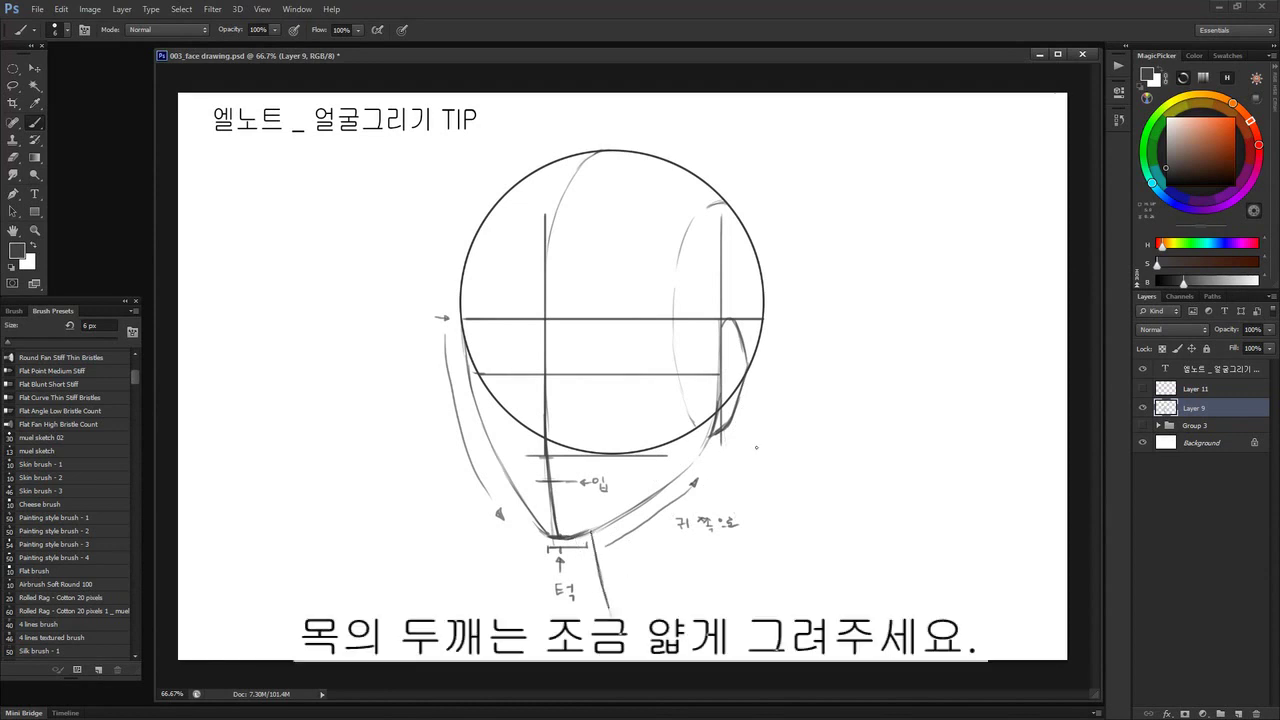
pyautogui.moveTo(736, 410); pyautogui.dragTo(752, 536)
pyautogui.moveTo(740, 462)
pyautogui.mouseDown()
pyautogui.moveTo(761, 558)
pyautogui.moveTo(792, 598)
pyautogui.mouseUp()
pyautogui.moveTo(675, 579); pyautogui.dragTo(684, 586)
pyautogui.moveTo(672, 589); pyautogui.dragTo(688, 589)
pyautogui.moveTo(675, 593); pyautogui.dragTo(687, 600)
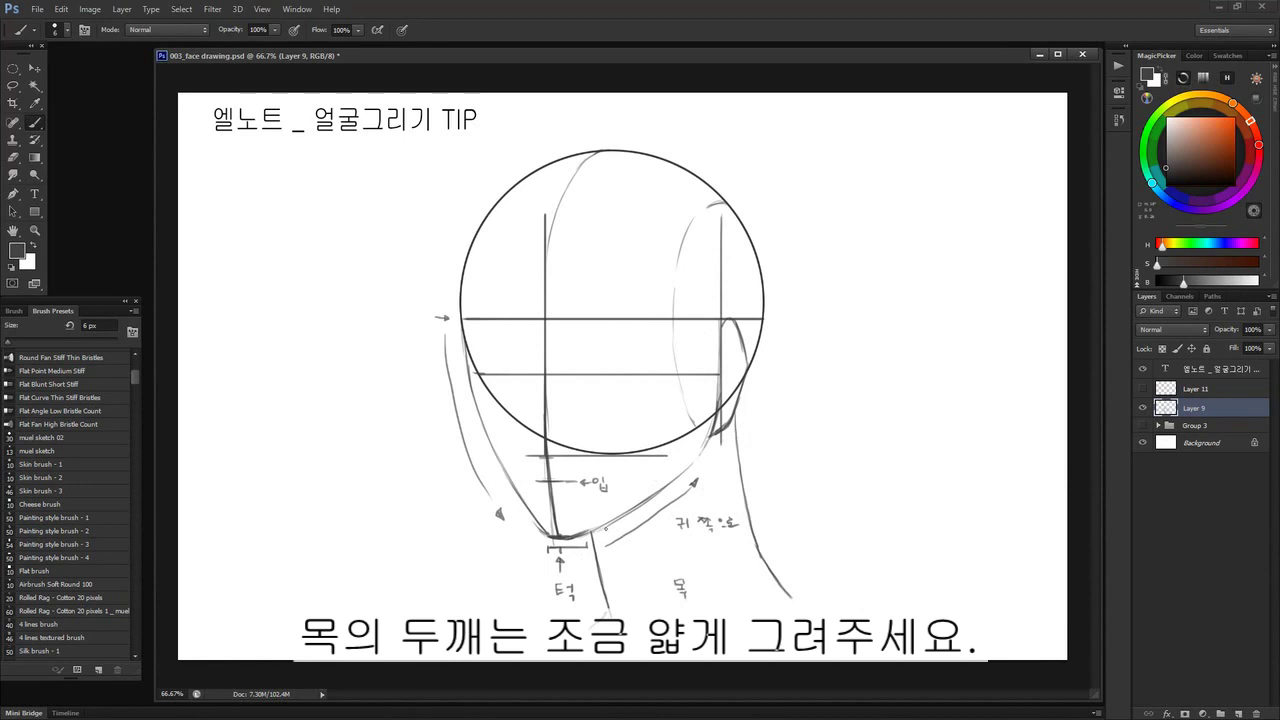
# - Draw the neck's centre line beside its front contour and label it "중심" with an arrow
pyautogui.moveTo(608, 546); pyautogui.dragTo(622, 612)
pyautogui.moveTo(603, 530)
pyautogui.mouseDown()
pyautogui.moveTo(628, 624)
pyautogui.moveTo(634, 615)
pyautogui.mouseUp()
pyautogui.moveTo(634, 615); pyautogui.dragTo(671, 614)
pyautogui.moveTo(660, 618); pyautogui.dragTo(678, 622)
pyautogui.moveTo(672, 620); pyautogui.dragTo(688, 627)
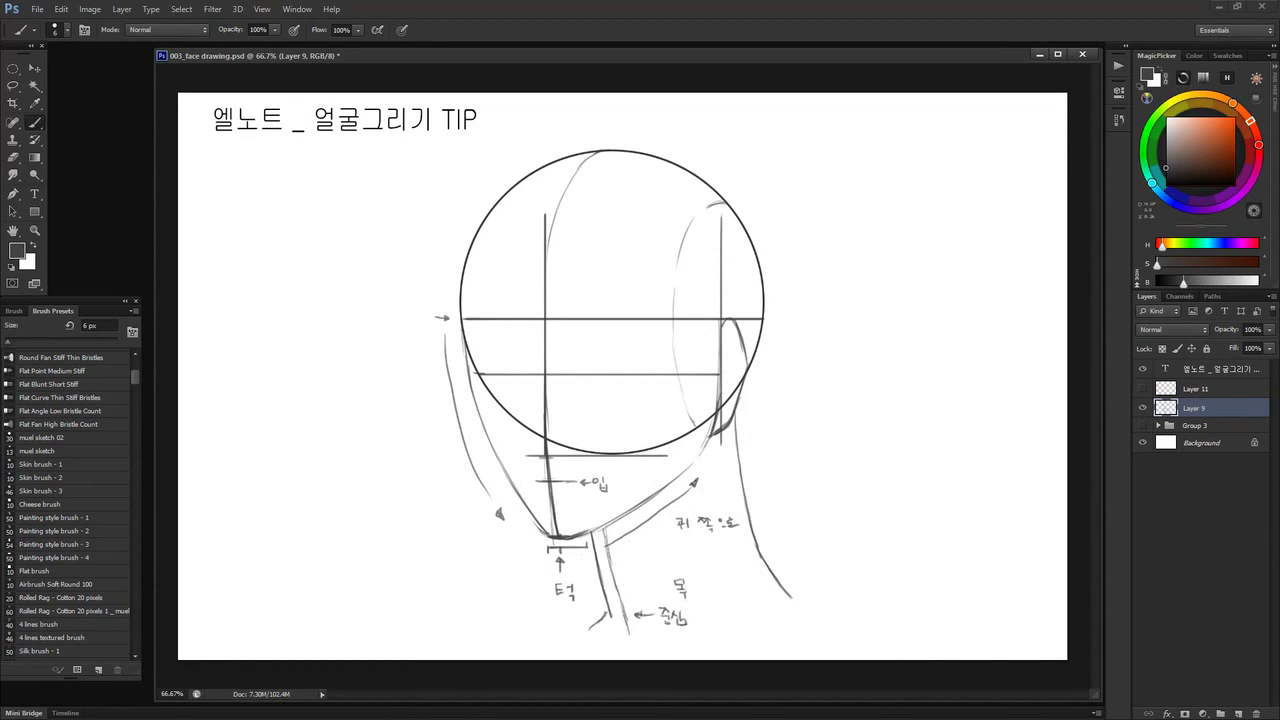
# - Draw the neck muscle line from behind the jaw to the base of the neck and label it "목 근육"
pyautogui.moveTo(714, 437); pyautogui.dragTo(668, 596)
pyautogui.moveTo(656, 620)
pyautogui.mouseDown()
pyautogui.moveTo(646, 643)
pyautogui.moveTo(626, 626)
pyautogui.mouseUp()
pyautogui.moveTo(760, 468); pyautogui.dragTo(716, 469)
pyautogui.moveTo(766, 461); pyautogui.dragTo(780, 475)
pyautogui.moveTo(790, 460); pyautogui.dragTo(816, 475)
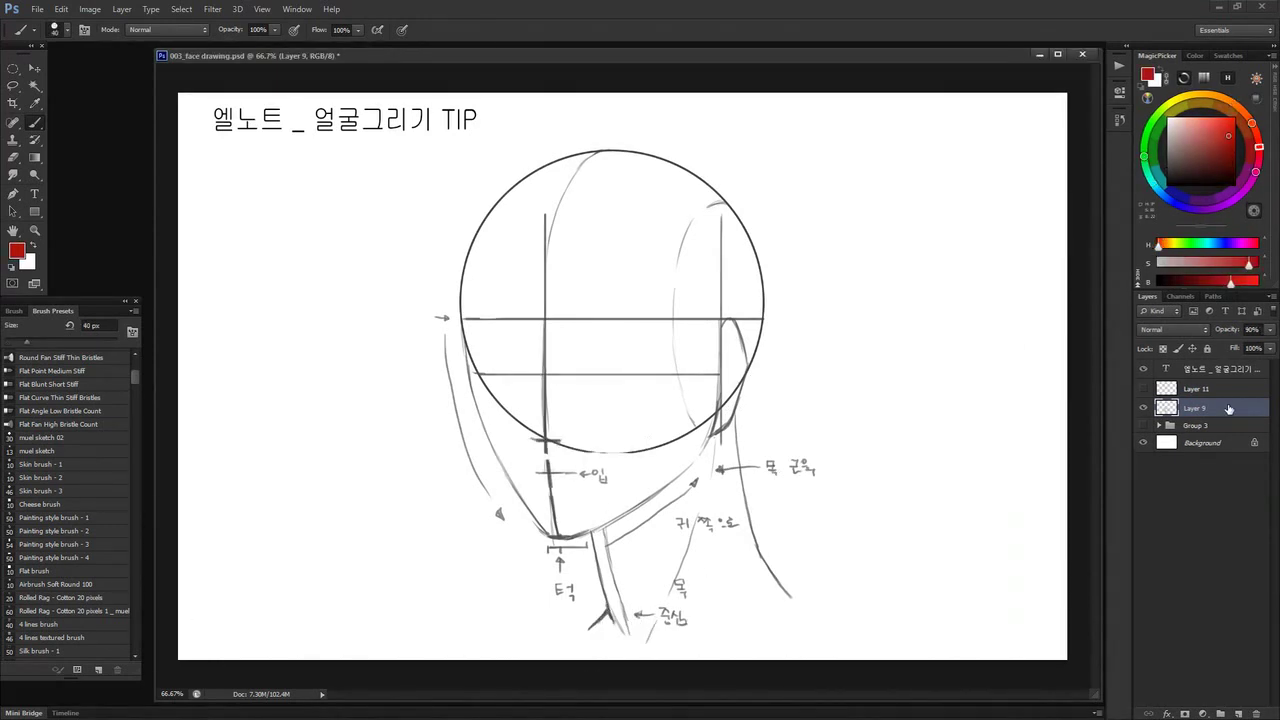
# - Add a new layer above the construction sketch and fade the sketch by lowering Layer 9's opacity
pyautogui.click(1238, 714)
pyautogui.click(1229, 427)
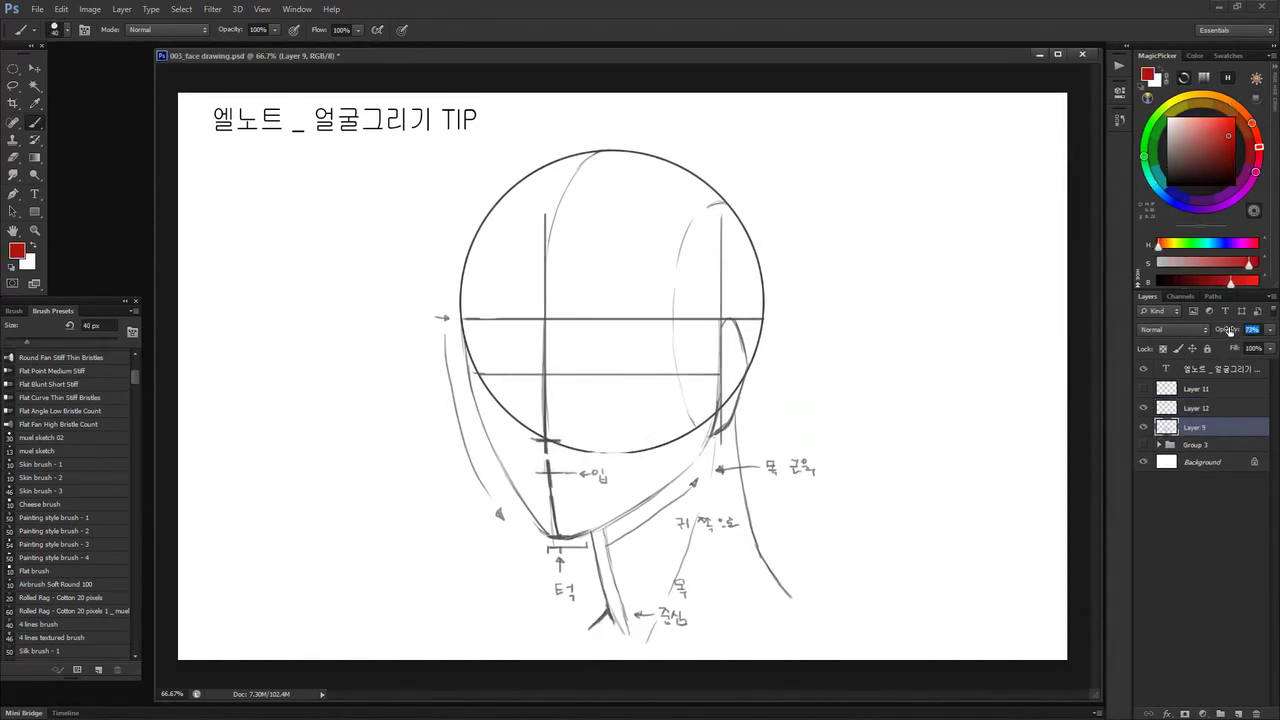
pyautogui.moveTo(1229, 329); pyautogui.dragTo(1175, 329)
pyautogui.click(1220, 408)
# - With a 6 px dark grey brush, line the face contour from the temple around the chin to the ear
pyautogui.click(1166, 160)
pyautogui.press('[')
pyautogui.press('[')
pyautogui.press('[')
pyautogui.press('[')
pyautogui.press('[')
pyautogui.press('[')
pyautogui.press('[')
pyautogui.moveTo(465, 264)
pyautogui.mouseDown()
pyautogui.moveTo(462, 322)
pyautogui.moveTo(521, 496)
pyautogui.moveTo(598, 527)
pyautogui.mouseUp()
pyautogui.moveTo(720, 340); pyautogui.dragTo(706, 448)
# - Line the front and back of the neck and draw the inner folds of the ear
pyautogui.moveTo(598, 529)
pyautogui.mouseDown()
pyautogui.moveTo(698, 460)
pyautogui.moveTo(616, 622)
pyautogui.moveTo(590, 630)
pyautogui.mouseUp()
pyautogui.moveTo(729, 437)
pyautogui.mouseDown()
pyautogui.moveTo(740, 510)
pyautogui.moveTo(790, 600)
pyautogui.mouseUp()
pyautogui.moveTo(740, 330)
pyautogui.mouseDown()
pyautogui.moveTo(720, 389)
pyautogui.moveTo(724, 366)
pyautogui.mouseUp()
pyautogui.moveTo(727, 379); pyautogui.dragTo(714, 422)
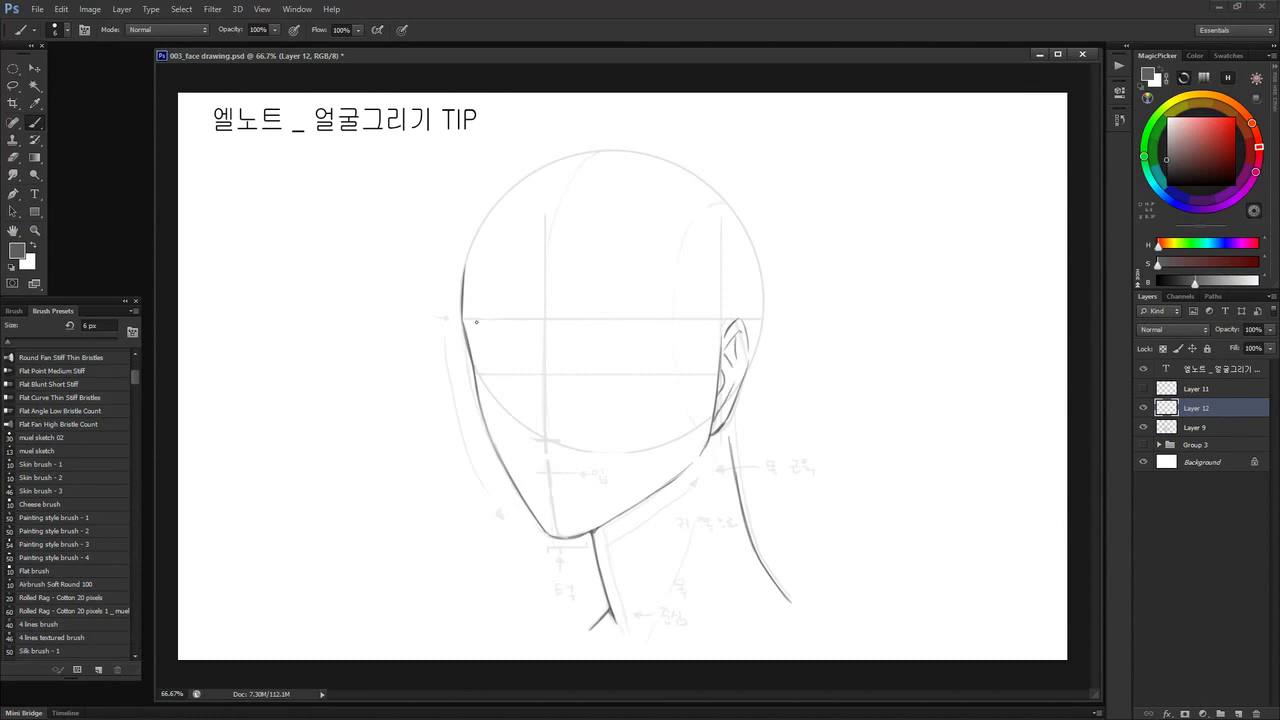
# - Draw both eyebrows along the upper horizontal guide, redoing the strokes until their shape fits
pyautogui.moveTo(519, 330); pyautogui.dragTo(672, 323)
pyautogui.hotkey('ctrl', 'z')
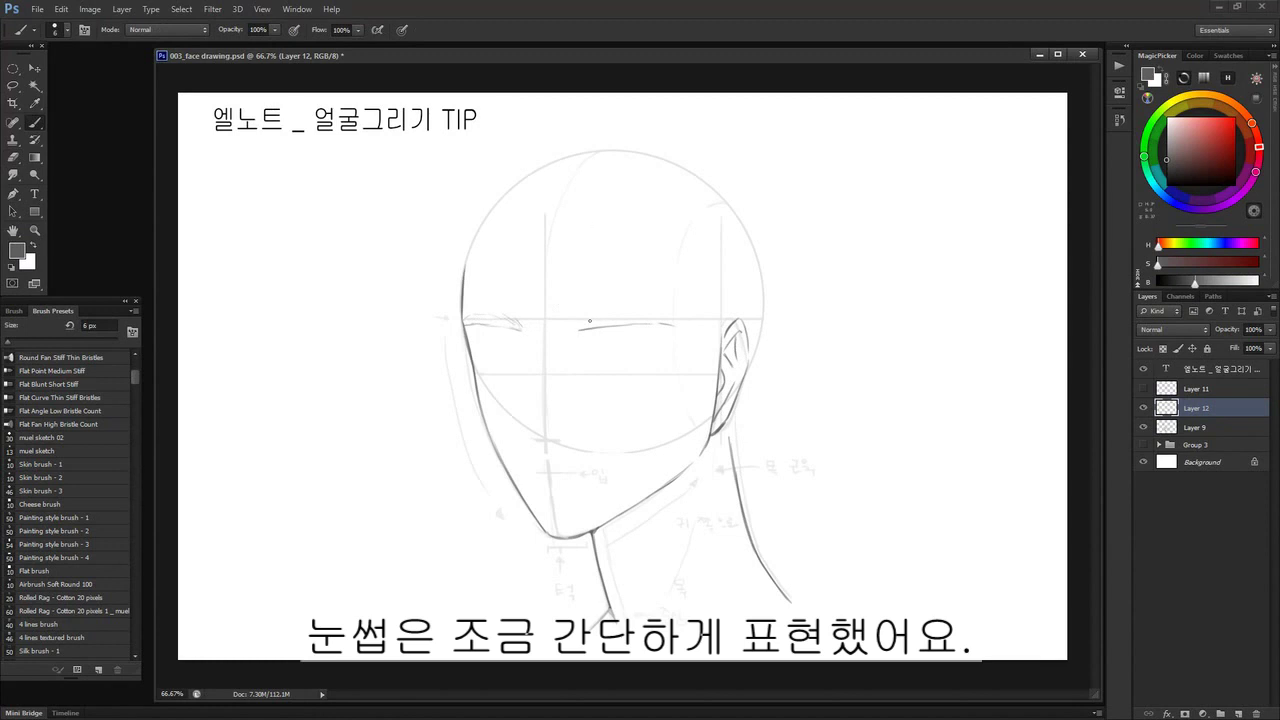
pyautogui.moveTo(580, 327)
pyautogui.mouseDown()
pyautogui.moveTo(606, 315)
pyautogui.moveTo(671, 322)
pyautogui.mouseUp()
pyautogui.hotkey('ctrl', 'alt', 'z')
pyautogui.hotkey('ctrl', 'alt', 'z')
pyautogui.hotkey('ctrl', 'alt', 'z')
pyautogui.moveTo(579, 325); pyautogui.dragTo(672, 322)
# - Draw the nose from the inner brow down to its tip, including the nostril
pyautogui.moveTo(520, 334); pyautogui.dragTo(529, 424)
pyautogui.press('e')
pyautogui.press('b')
pyautogui.moveTo(537, 357)
pyautogui.mouseDown()
pyautogui.moveTo(531, 433)
pyautogui.moveTo(561, 428)
pyautogui.mouseUp()
pyautogui.press('e')
pyautogui.press('b')
pyautogui.press('e')
pyautogui.press('b')
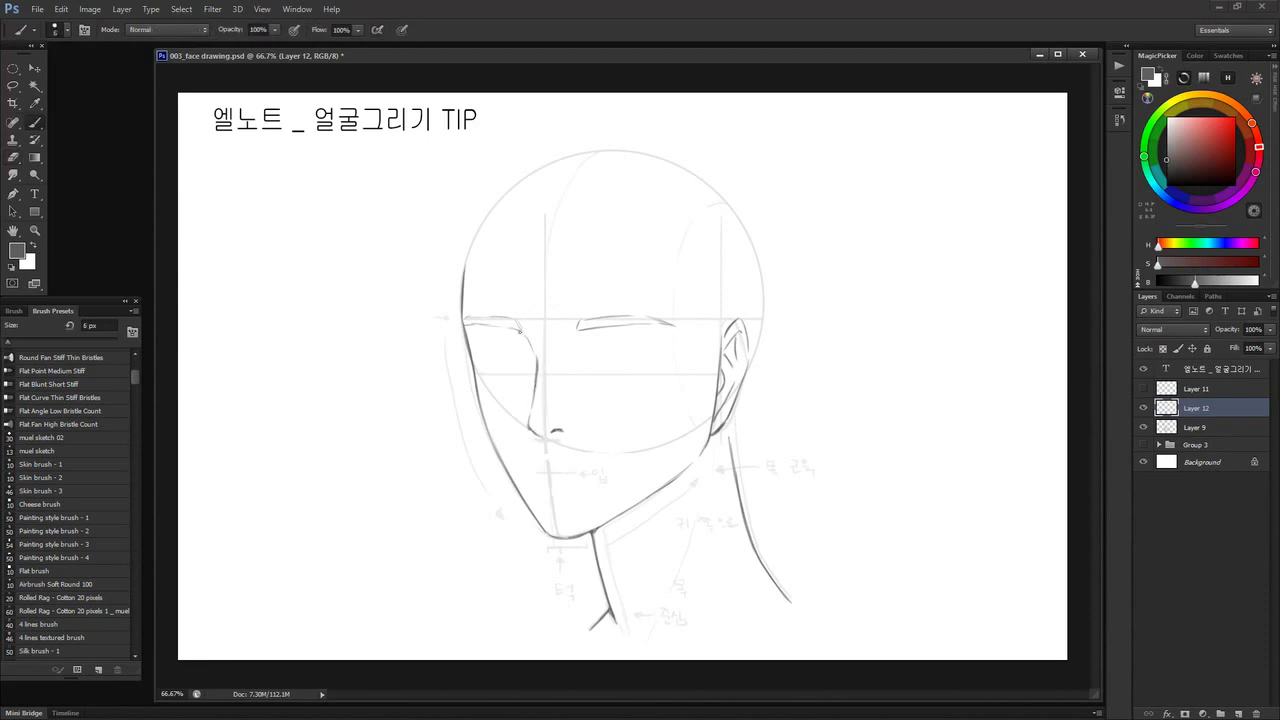
# - Clean up the line joining brow and nose, and draw the upper lids and irises of both eyes
pyautogui.press('e')
pyautogui.moveTo(520, 329); pyautogui.dragTo(535, 365)
pyautogui.press('b')
pyautogui.moveTo(481, 357)
pyautogui.mouseDown()
pyautogui.moveTo(526, 363)
pyautogui.moveTo(513, 349)
pyautogui.moveTo(514, 375)
pyautogui.moveTo(515, 344)
pyautogui.mouseUp()
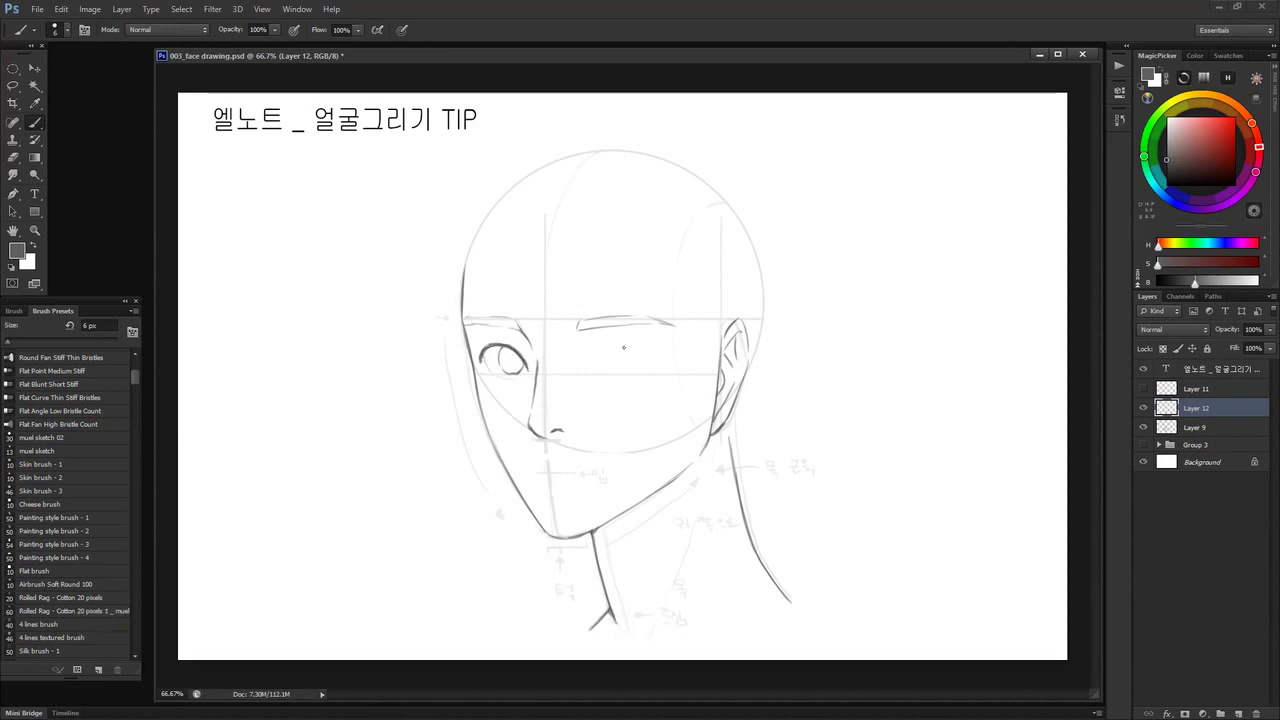
pyautogui.moveTo(592, 368)
pyautogui.mouseDown()
pyautogui.moveTo(657, 359)
pyautogui.moveTo(620, 371)
pyautogui.mouseUp()
pyautogui.moveTo(643, 357)
pyautogui.mouseDown()
pyautogui.moveTo(646, 384)
pyautogui.moveTo(622, 363)
pyautogui.mouseUp()
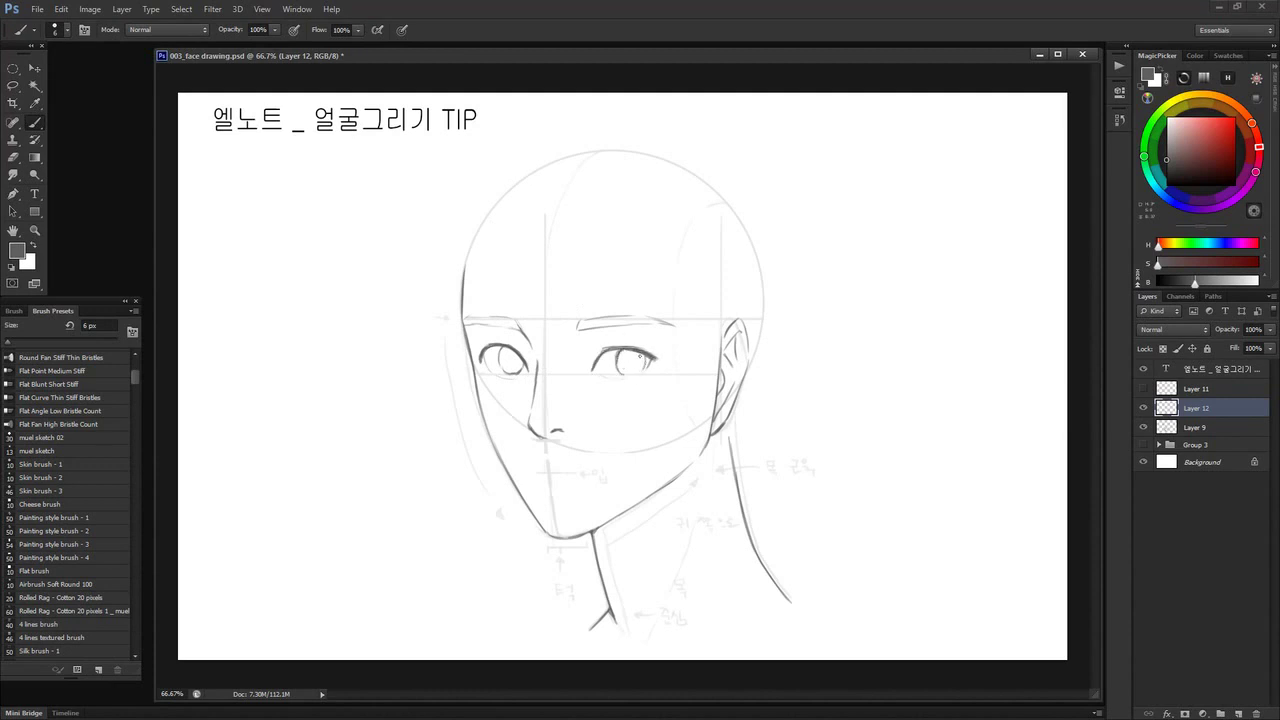
# - Shade the irises and pupils of both eyes and add bold upper lashes
pyautogui.moveTo(512, 358); pyautogui.dragTo(511, 357)
pyautogui.press('e')
pyautogui.press('b')
pyautogui.moveTo(482, 361)
pyautogui.mouseDown()
pyautogui.moveTo(503, 340)
pyautogui.moveTo(529, 357)
pyautogui.mouseUp()
pyautogui.hotkey('ctrl', 'z')
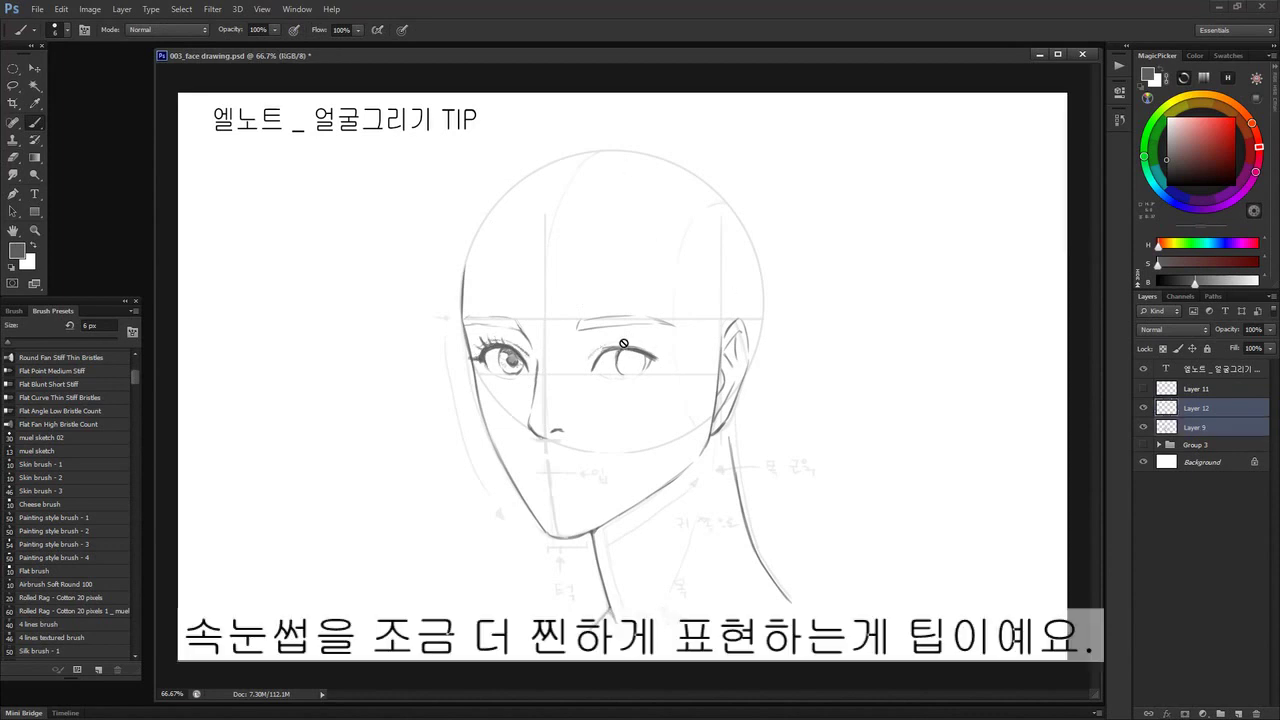
pyautogui.moveTo(598, 354); pyautogui.dragTo(665, 362)
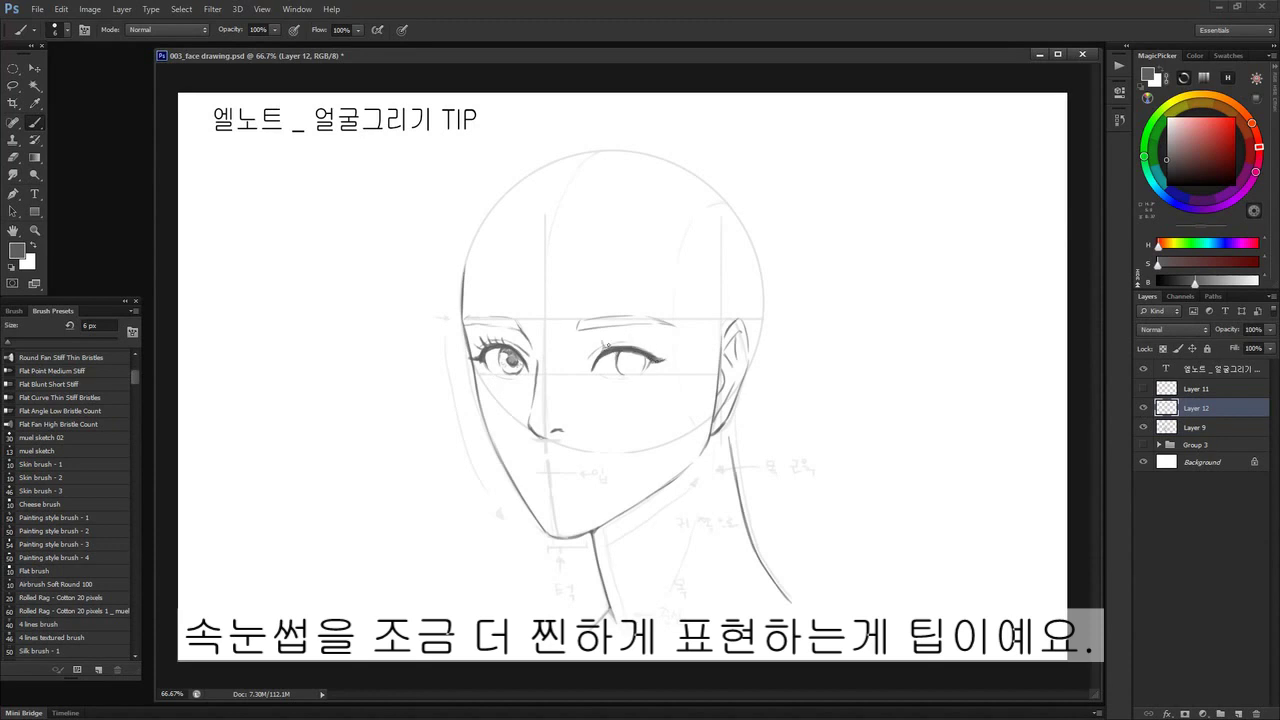
pyautogui.moveTo(620, 347)
pyautogui.mouseDown()
pyautogui.moveTo(634, 340)
pyautogui.moveTo(658, 370)
pyautogui.moveTo(626, 370)
pyautogui.moveTo(646, 372)
pyautogui.mouseUp()
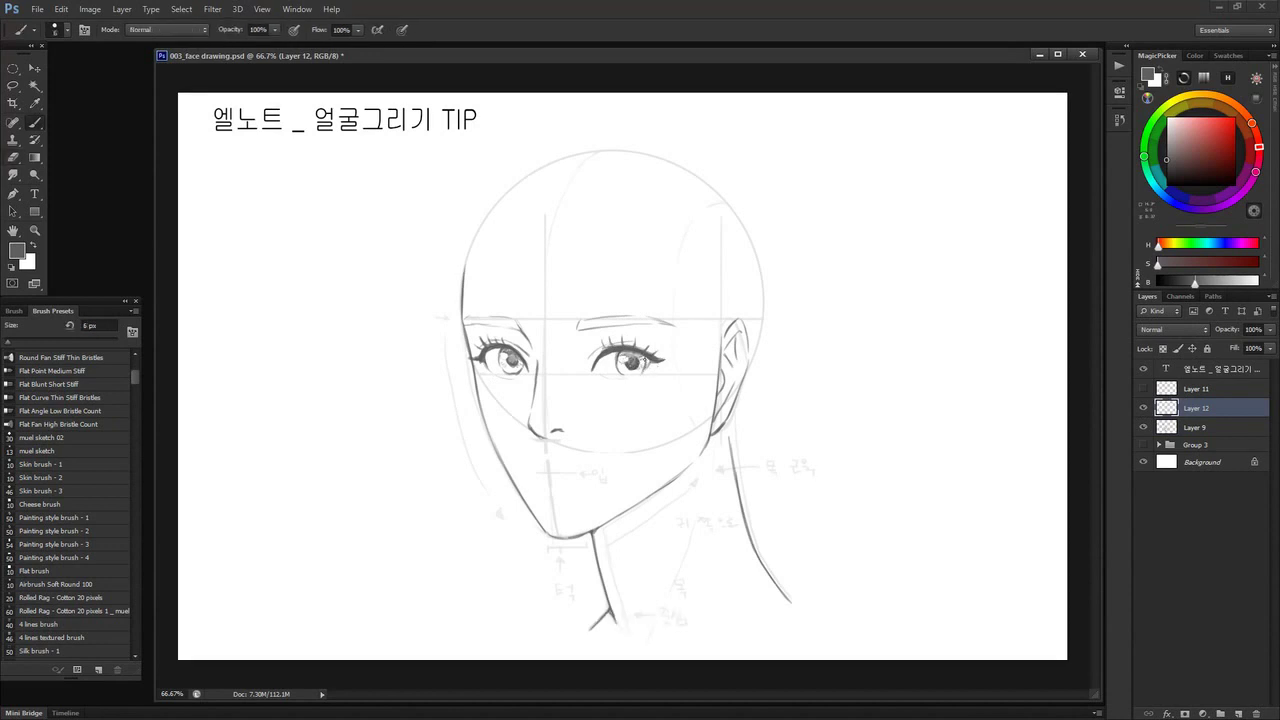
# - Refine the nose tip and add the lower lid and lash details to both eyes
pyautogui.moveTo(530, 426); pyautogui.dragTo(544, 438)
pyautogui.moveTo(642, 364); pyautogui.dragTo(652, 376)
pyautogui.moveTo(486, 355); pyautogui.dragTo(494, 372)
pyautogui.moveTo(622, 375); pyautogui.dragTo(648, 372)
# - Draw the mouth with the upper lip, the parting line and the lower lip shadow at the mouth guide
pyautogui.moveTo(548, 468)
pyautogui.mouseDown()
pyautogui.moveTo(596, 467)
pyautogui.moveTo(557, 470)
pyautogui.moveTo(597, 472)
pyautogui.moveTo(564, 489)
pyautogui.moveTo(576, 488)
pyautogui.mouseUp()
pyautogui.press('e')
pyautogui.press('b')
pyautogui.moveTo(600, 466); pyautogui.dragTo(554, 468)
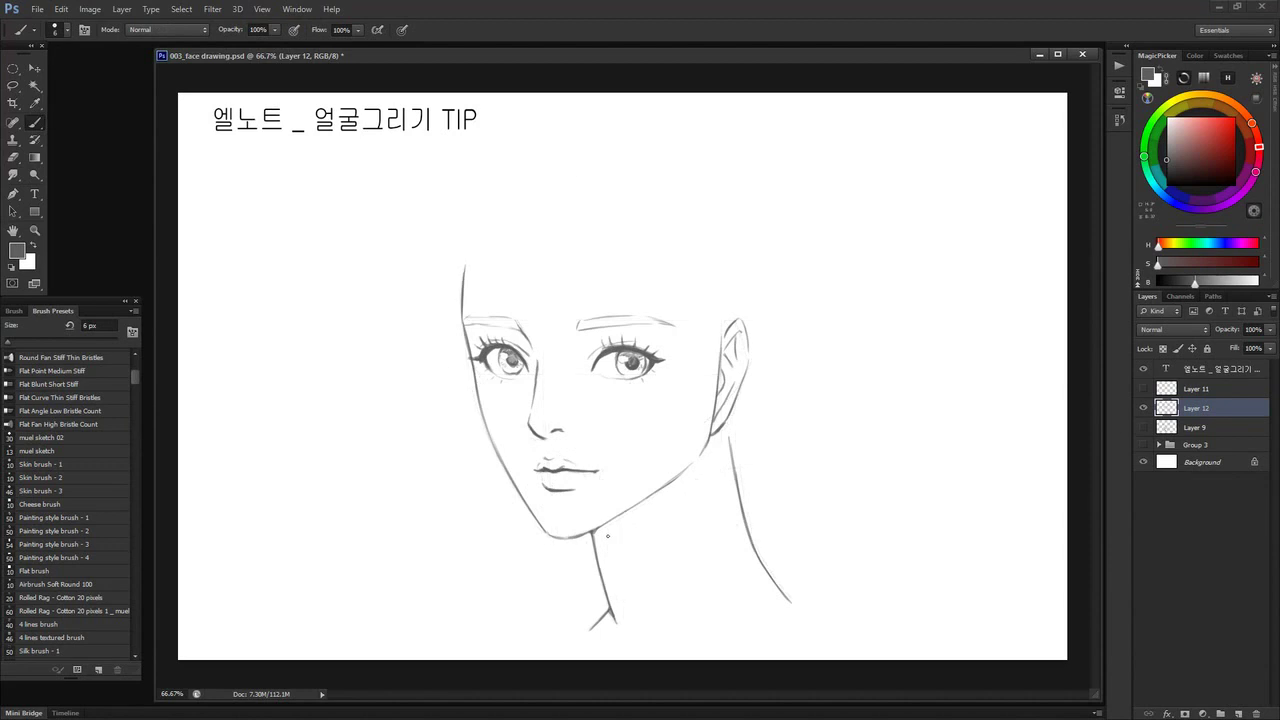
# - Refine the chin shadow, nose bridge and eyelid, and add the neck muscle line to the line art
pyautogui.moveTo(596, 534); pyautogui.dragTo(594, 540)
pyautogui.moveTo(517, 329); pyautogui.dragTo(530, 341)
pyautogui.press('e')
pyautogui.press('b')
pyautogui.moveTo(595, 351); pyautogui.dragTo(644, 342)
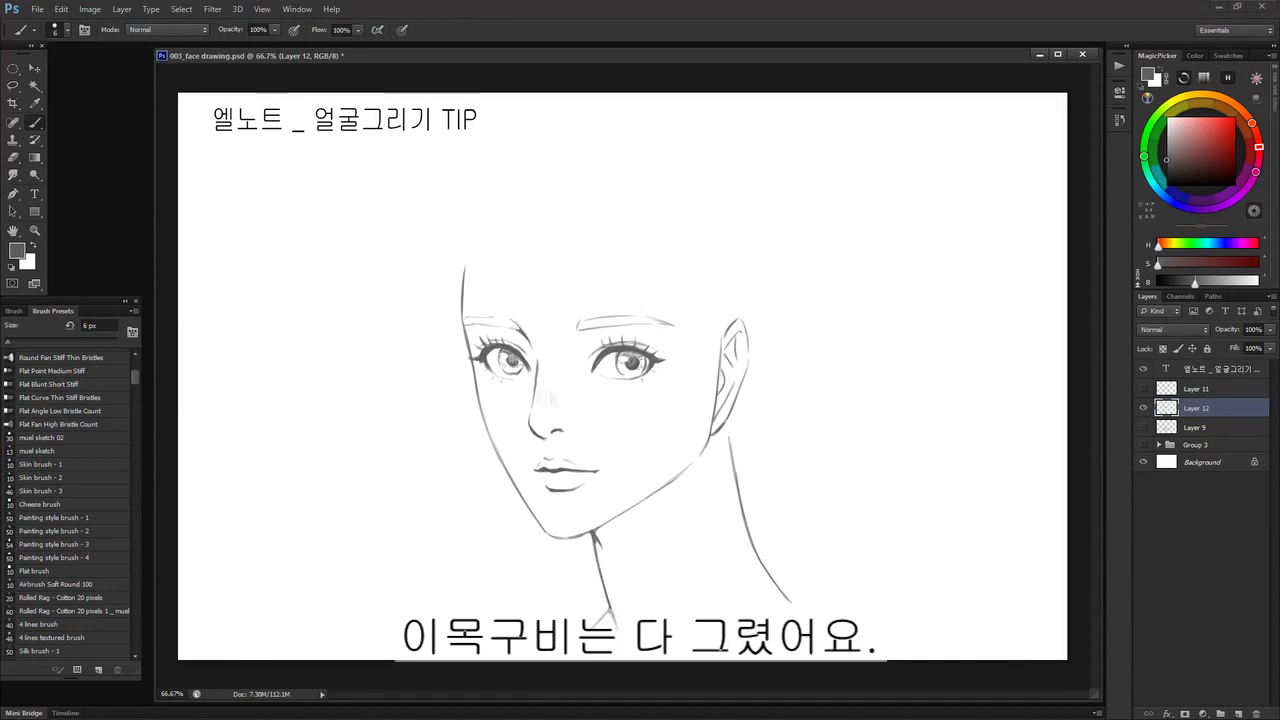
pyautogui.moveTo(698, 512); pyautogui.dragTo(654, 602)
# - Show the construction sketch and draw hair-flow arrows for the fringe and temples on a new layer
pyautogui.click(1144, 428)
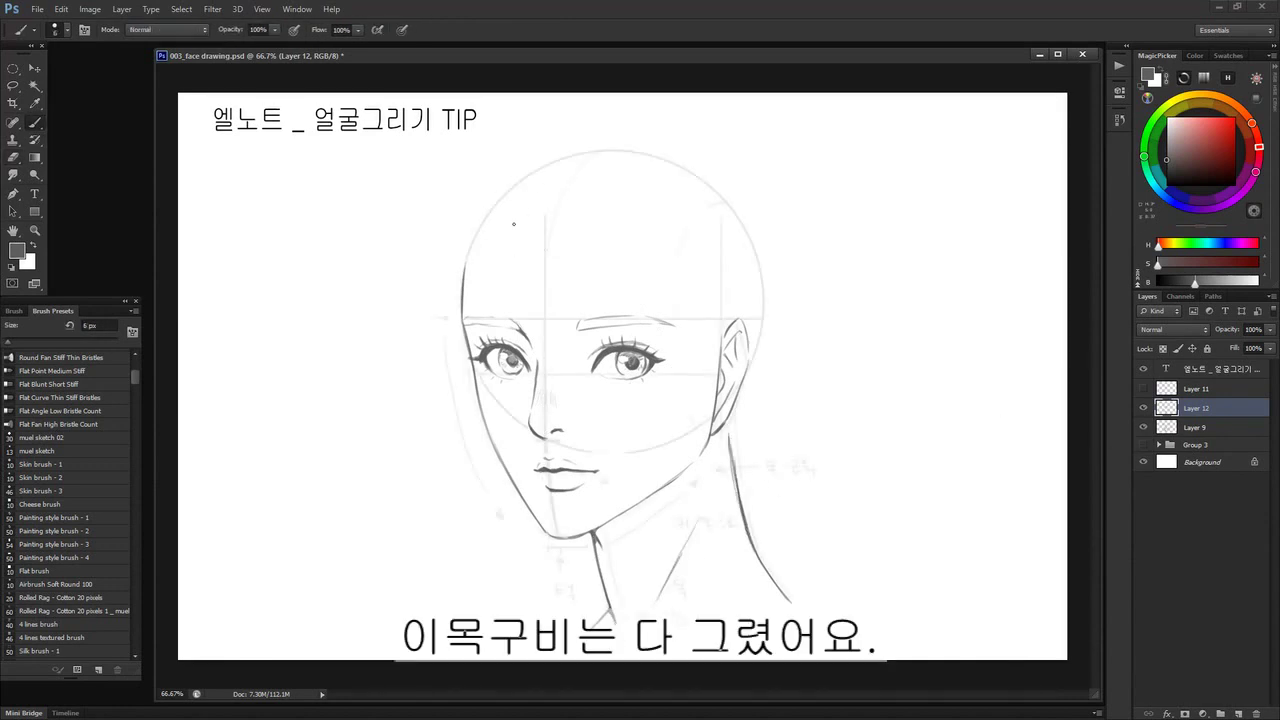
pyautogui.hotkey('ctrl', 'shift', 'alt', 'n')
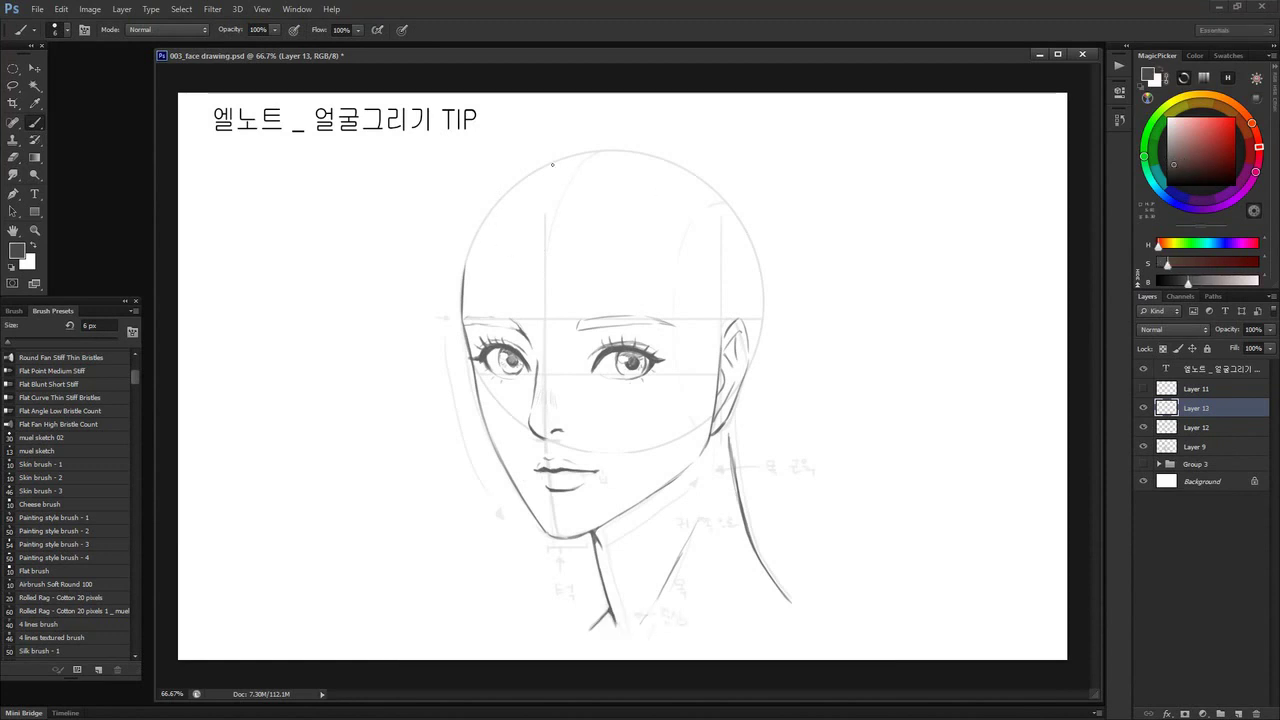
pyautogui.moveTo(501, 186); pyautogui.dragTo(511, 300)
pyautogui.moveTo(571, 170); pyautogui.dragTo(556, 310)
pyautogui.moveTo(565, 205); pyautogui.dragTo(612, 298)
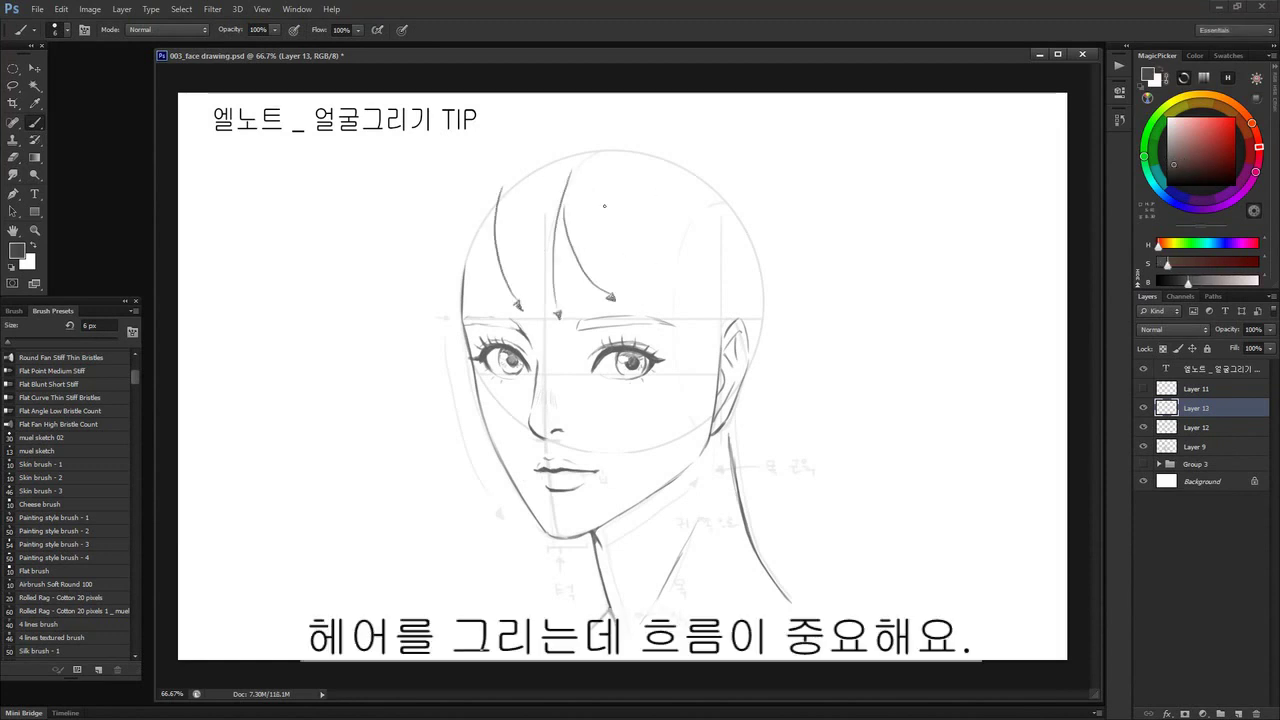
pyautogui.moveTo(606, 187); pyautogui.dragTo(680, 298)
pyautogui.moveTo(494, 210); pyautogui.dragTo(447, 320)
pyautogui.moveTo(469, 179)
pyautogui.mouseDown()
pyautogui.moveTo(444, 292)
pyautogui.moveTo(466, 384)
pyautogui.mouseUp()
pyautogui.moveTo(672, 188)
pyautogui.mouseDown()
pyautogui.moveTo(716, 303)
pyautogui.moveTo(727, 298)
pyautogui.moveTo(713, 328)
pyautogui.moveTo(731, 320)
pyautogui.mouseUp()
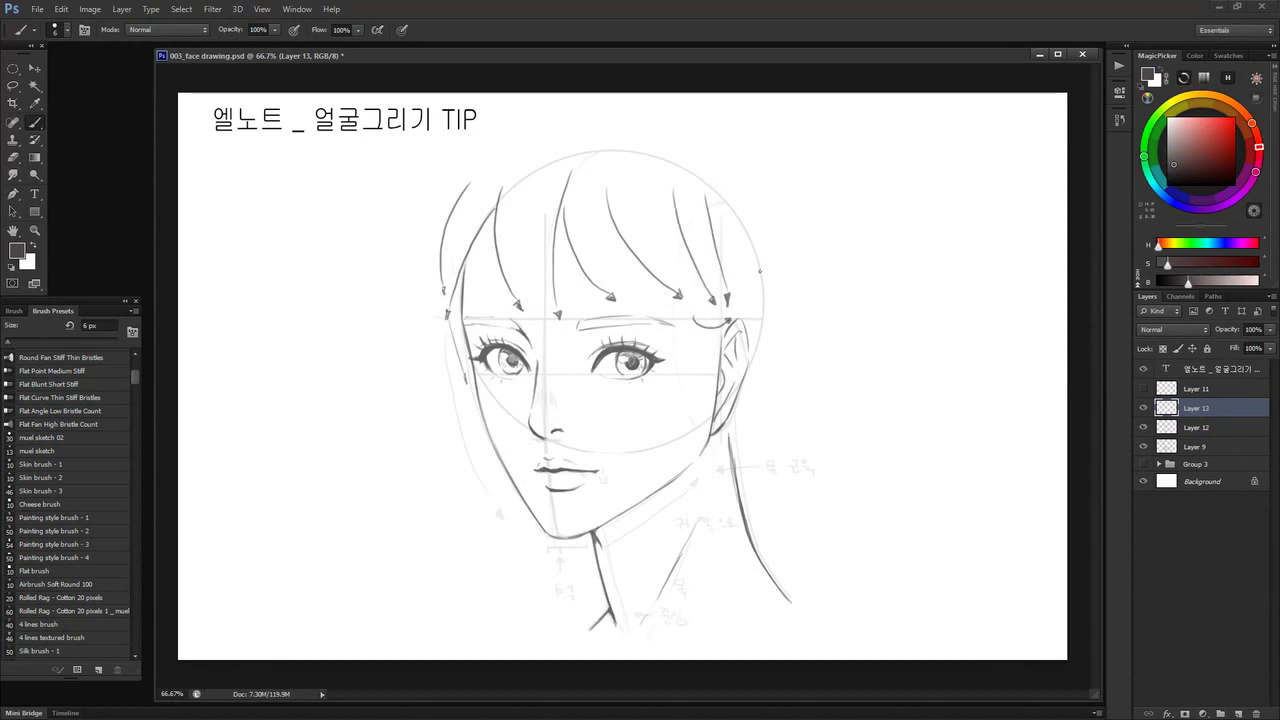
# - Draw downward hair-flow arrows along the back of the head and behind the ear, replacing the misplaced strokes
pyautogui.moveTo(771, 266); pyautogui.dragTo(767, 324)
pyautogui.hotkey('ctrl', 'z')
pyautogui.moveTo(732, 206)
pyautogui.mouseDown()
pyautogui.moveTo(756, 300)
pyautogui.moveTo(753, 275)
pyautogui.mouseUp()
pyautogui.hotkey('ctrl', 'z')
pyautogui.hotkey('ctrl', 'z')
pyautogui.moveTo(727, 169); pyautogui.dragTo(756, 299)
pyautogui.moveTo(774, 237)
pyautogui.mouseDown()
pyautogui.moveTo(755, 351)
pyautogui.moveTo(761, 340)
pyautogui.mouseUp()
pyautogui.moveTo(797, 281); pyautogui.dragTo(756, 408)
# - Draw curved hair-flow arrows over the crown, slightly above the circle, to show the hair's volume
pyautogui.moveTo(486, 165); pyautogui.dragTo(624, 128)
pyautogui.moveTo(614, 125); pyautogui.dragTo(684, 136)
pyautogui.moveTo(654, 165)
pyautogui.mouseDown()
pyautogui.moveTo(706, 153)
pyautogui.moveTo(766, 203)
pyautogui.mouseUp()
pyautogui.moveTo(760, 200); pyautogui.dragTo(767, 198)
# - Add a new layer above the face line art and hide the Layer 9 construction sketch
pyautogui.click(1190, 426)
pyautogui.hotkey('ctrl', 'alt', 'shift', 'n')
pyautogui.click(1144, 466)
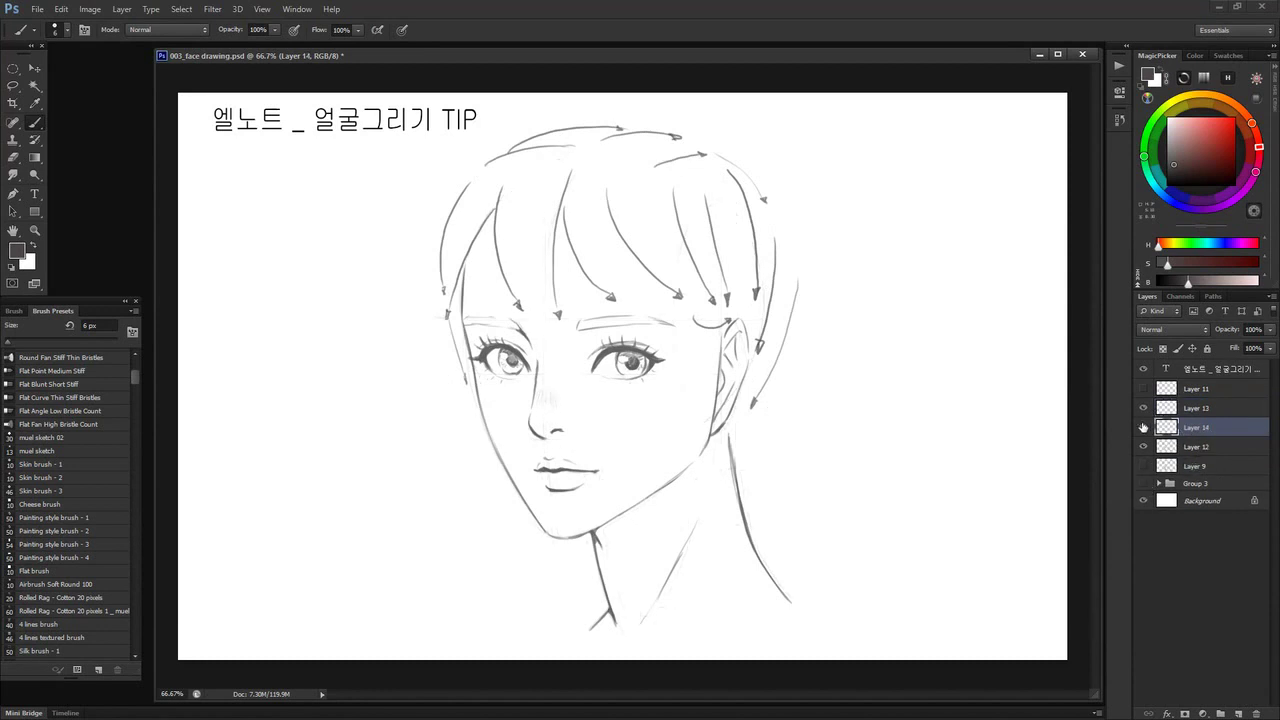
# - Move Layer 14 above Layer 13, fade Layer 13's arrows to 32% opacity, and make Layer 14 the drawing layer
pyautogui.click(1200, 411)
pyautogui.click(1145, 430)
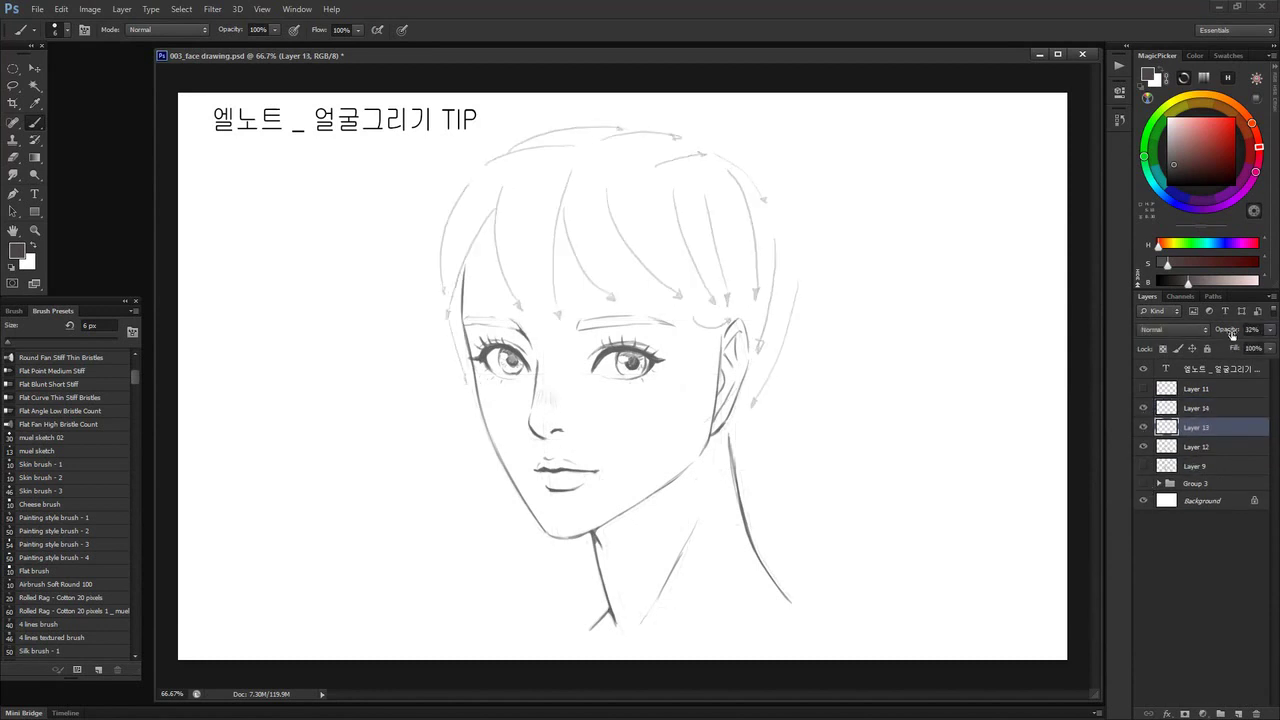
pyautogui.click(1200, 408)
# - Draw the hair's outer contour and thin locks along the far side of the face, from upper head to cheek
pyautogui.moveTo(457, 190)
pyautogui.mouseDown()
pyautogui.moveTo(443, 268)
pyautogui.moveTo(463, 384)
pyautogui.mouseUp()
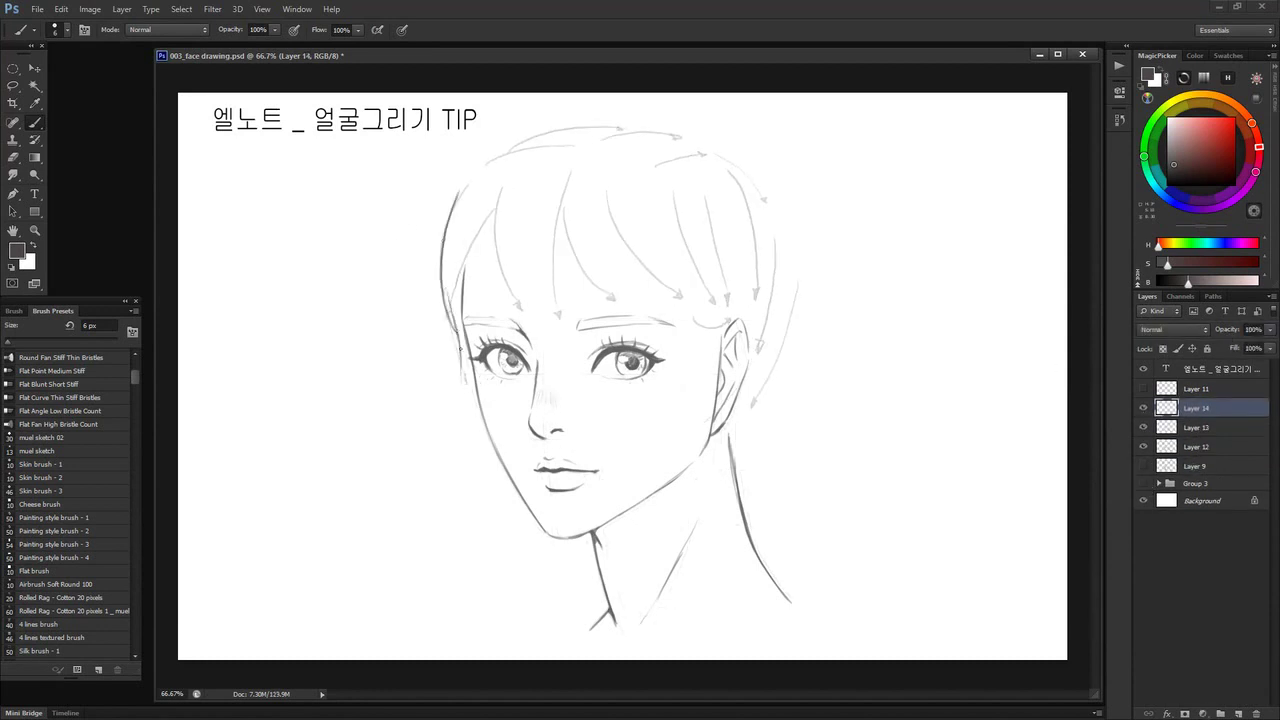
pyautogui.moveTo(447, 272); pyautogui.dragTo(475, 417)
pyautogui.moveTo(464, 369); pyautogui.dragTo(483, 427)
pyautogui.moveTo(482, 194); pyautogui.dragTo(464, 279)
pyautogui.press('e')
pyautogui.press('b')
# - Draw the fringe strands over the far eyebrow and mid-forehead, tapering them to a point near the nose bridge
pyautogui.moveTo(481, 210)
pyautogui.mouseDown()
pyautogui.moveTo(515, 319)
pyautogui.moveTo(539, 322)
pyautogui.mouseUp()
pyautogui.hotkey('ctrl', 'z')
pyautogui.moveTo(543, 231); pyautogui.dragTo(566, 342)
pyautogui.moveTo(530, 269); pyautogui.dragTo(572, 343)
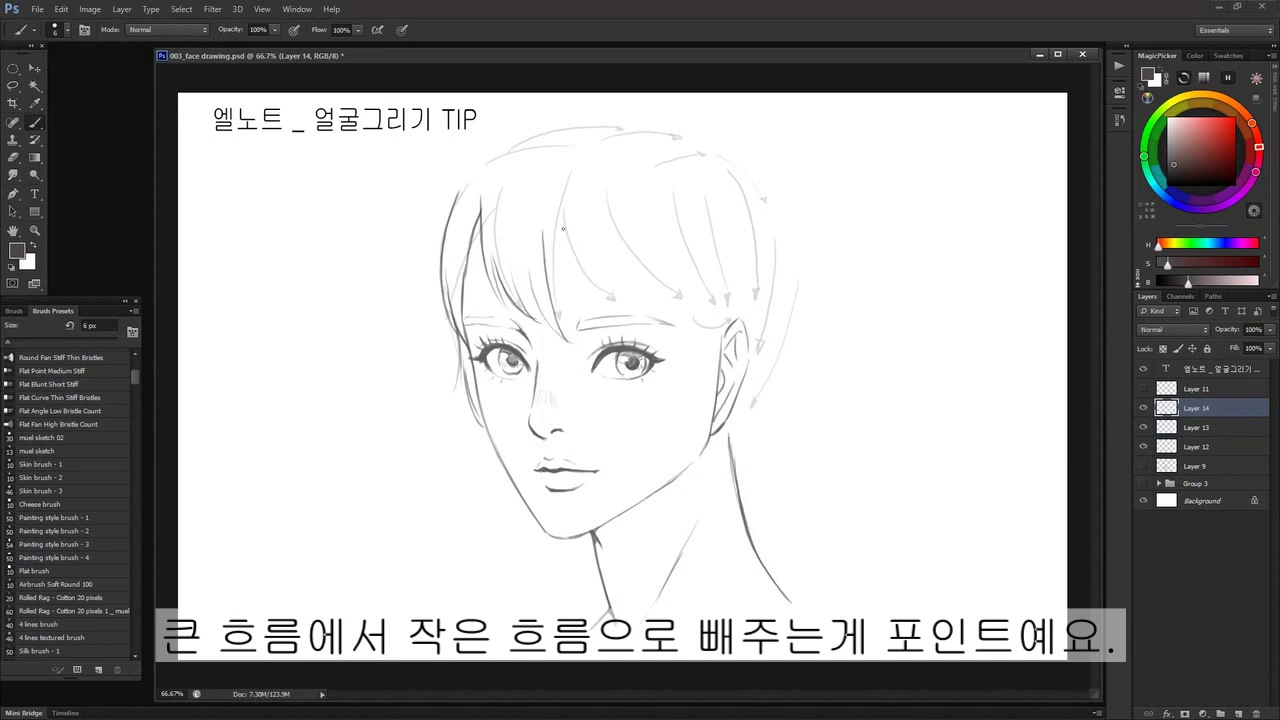
pyautogui.moveTo(558, 197); pyautogui.dragTo(573, 316)
pyautogui.moveTo(518, 291); pyautogui.dragTo(540, 320)
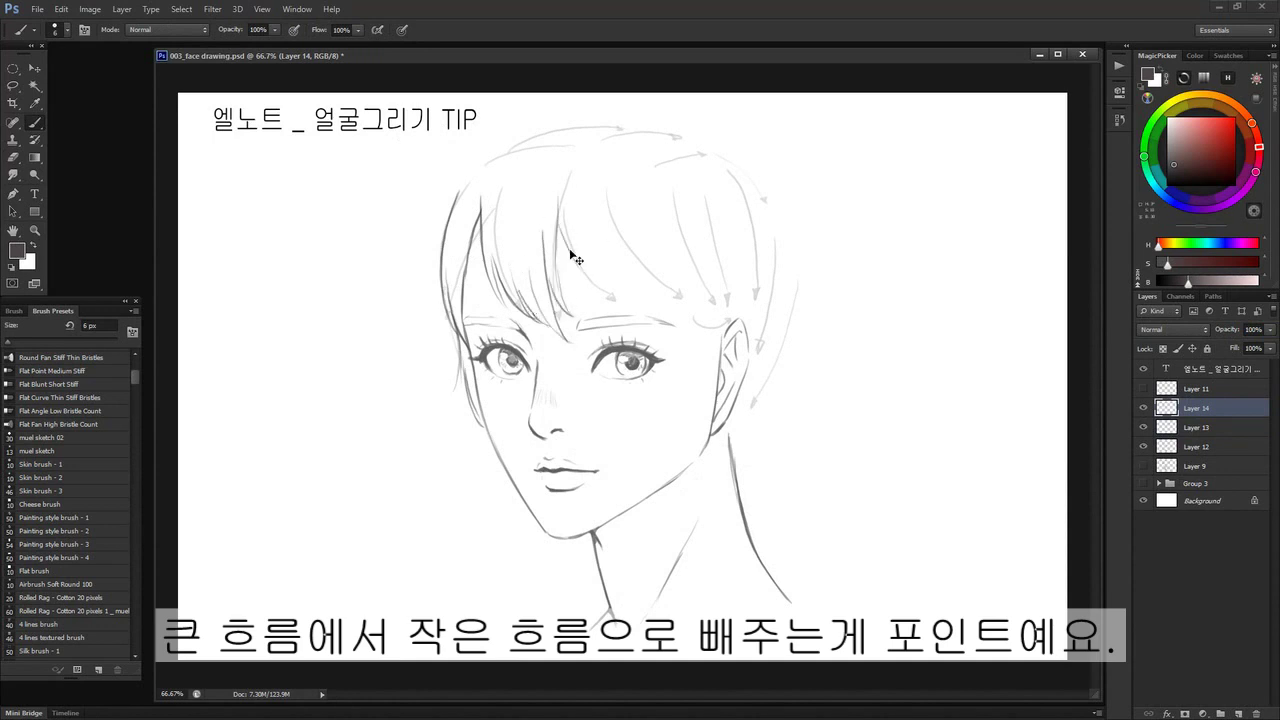
# - Draw fringe strands sweeping across the near eyebrow to the ear, plus loose sideburn strands in front of the ear
pyautogui.moveTo(566, 266); pyautogui.dragTo(622, 312)
pyautogui.hotkey('ctrl', 'z')
pyautogui.moveTo(560, 243); pyautogui.dragTo(620, 310)
pyautogui.moveTo(584, 194); pyautogui.dragTo(648, 303)
pyautogui.moveTo(571, 230)
pyautogui.mouseDown()
pyautogui.moveTo(643, 316)
pyautogui.moveTo(652, 302)
pyautogui.mouseUp()
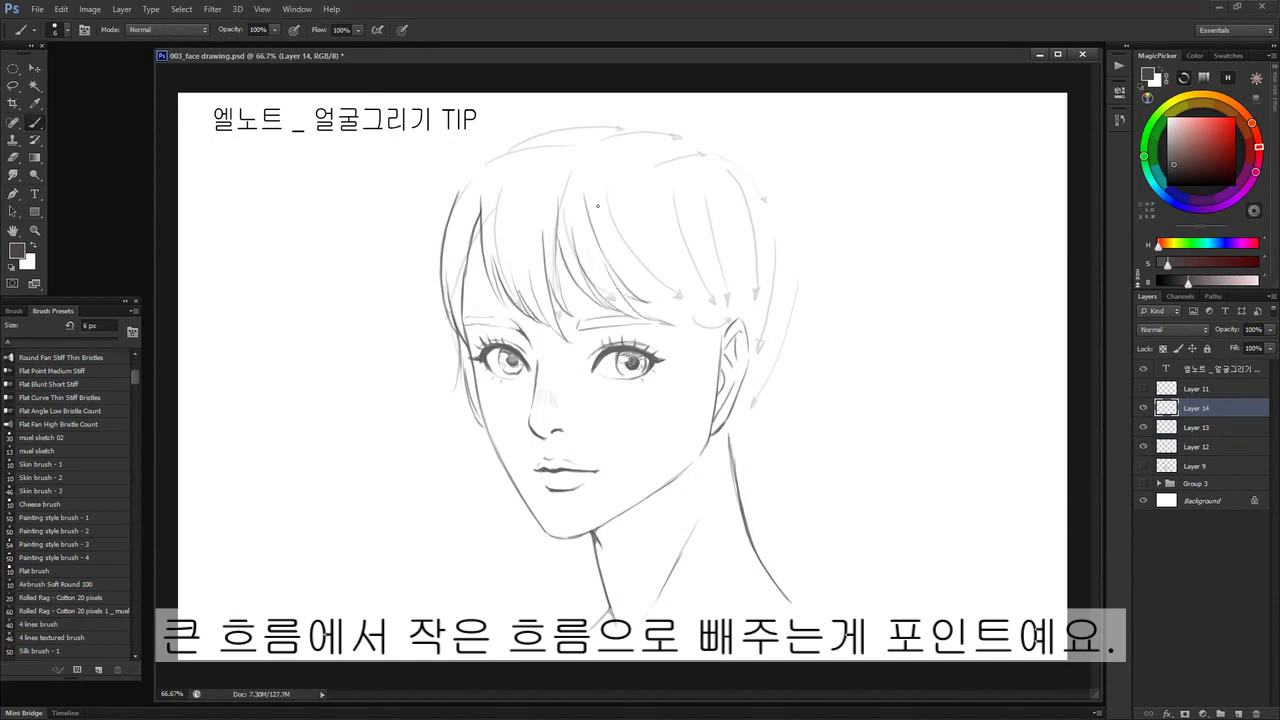
pyautogui.moveTo(601, 249); pyautogui.dragTo(687, 309)
pyautogui.moveTo(618, 230); pyautogui.dragTo(709, 323)
pyautogui.moveTo(698, 332)
pyautogui.mouseDown()
pyautogui.moveTo(731, 322)
pyautogui.moveTo(706, 406)
pyautogui.mouseUp()
pyautogui.moveTo(656, 186)
pyautogui.mouseDown()
pyautogui.moveTo(736, 321)
pyautogui.moveTo(695, 435)
pyautogui.mouseUp()
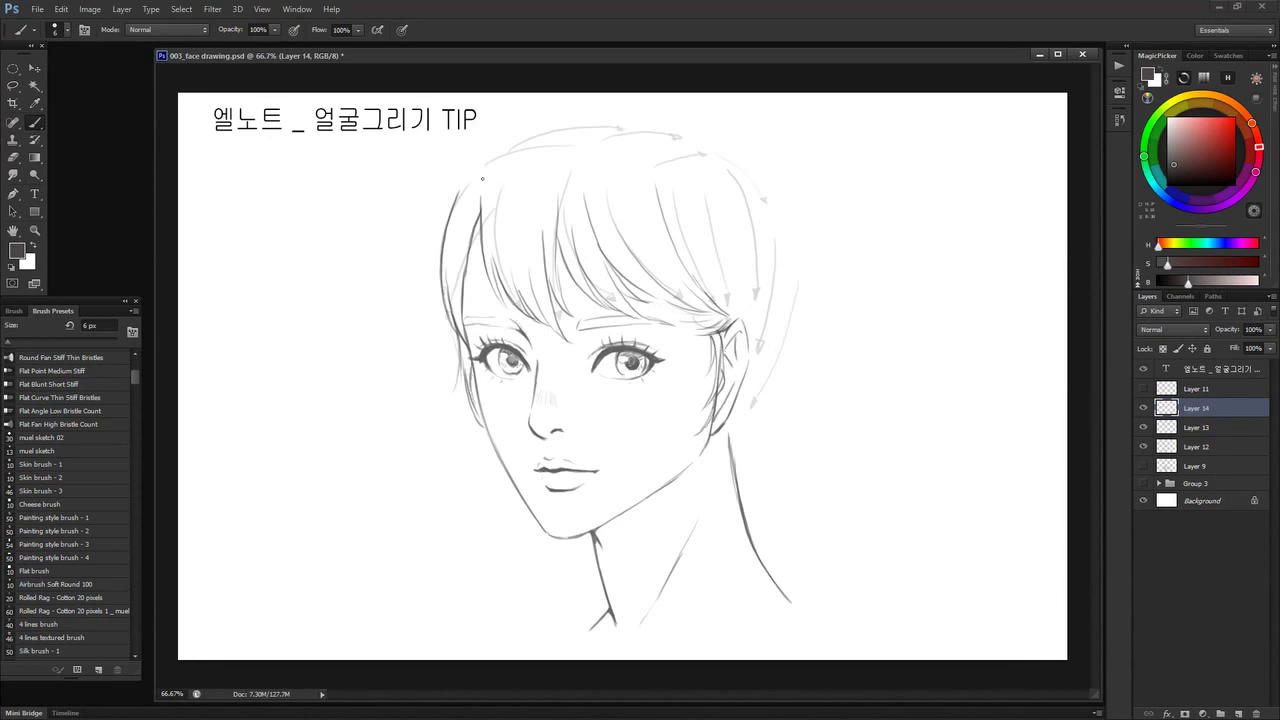
# - Outline the crown and back of the head, add hair strands behind the ear, and hide the Layer 13 arrows
pyautogui.moveTo(458, 192); pyautogui.dragTo(514, 148)
pyautogui.moveTo(466, 205); pyautogui.dragTo(445, 286)
pyautogui.moveTo(735, 202); pyautogui.dragTo(752, 322)
pyautogui.moveTo(706, 250); pyautogui.dragTo(739, 308)
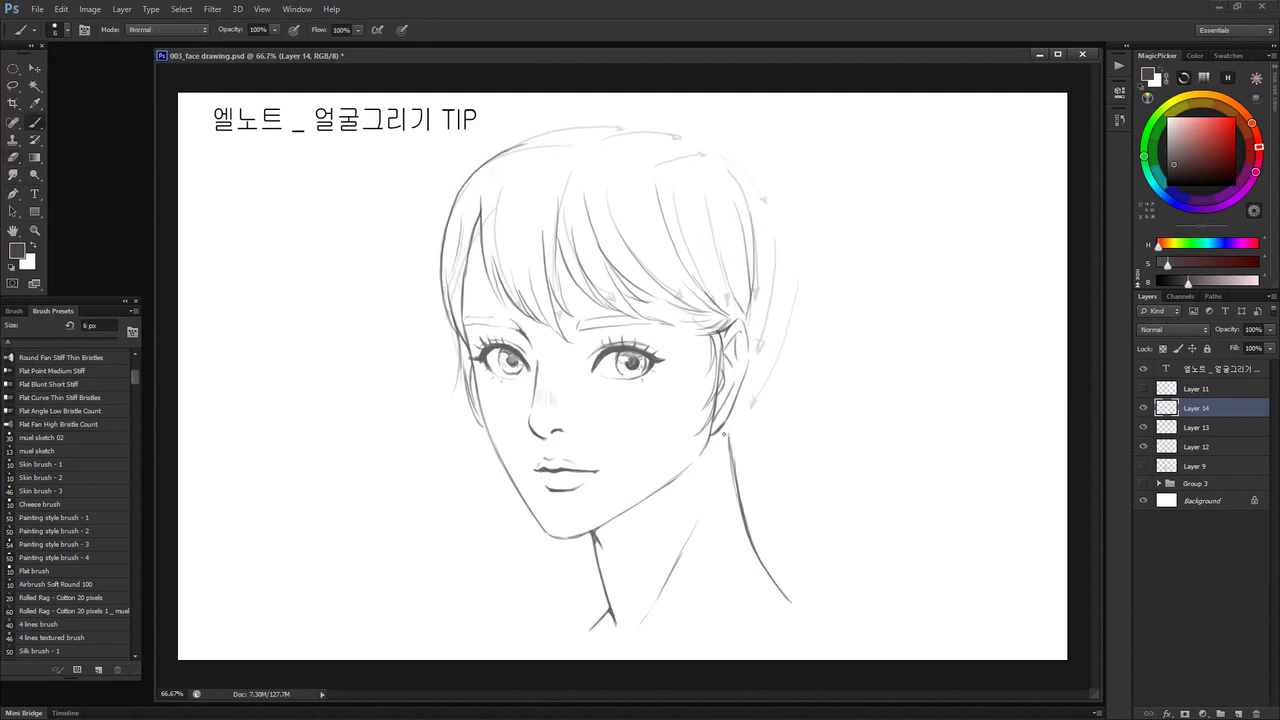
pyautogui.moveTo(766, 352)
pyautogui.mouseDown()
pyautogui.moveTo(728, 438)
pyautogui.moveTo(742, 410)
pyautogui.mouseUp()
pyautogui.moveTo(492, 156)
pyautogui.mouseDown()
pyautogui.moveTo(568, 123)
pyautogui.moveTo(648, 115)
pyautogui.moveTo(716, 160)
pyautogui.moveTo(771, 224)
pyautogui.mouseUp()
pyautogui.click(1143, 427)
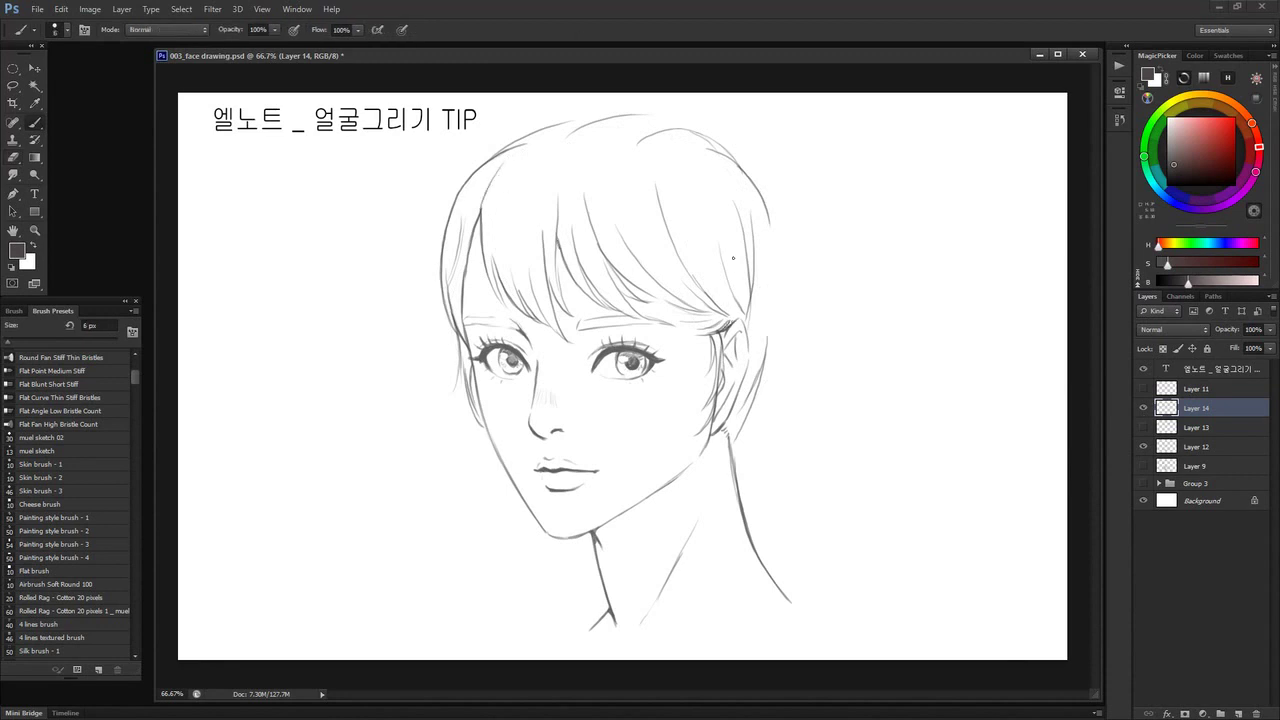
# - Add strands converging above the ear and close the hair contour at the back of the head
pyautogui.moveTo(699, 217); pyautogui.dragTo(740, 311)
pyautogui.moveTo(730, 249); pyautogui.dragTo(747, 309)
pyautogui.moveTo(774, 246); pyautogui.dragTo(766, 341)
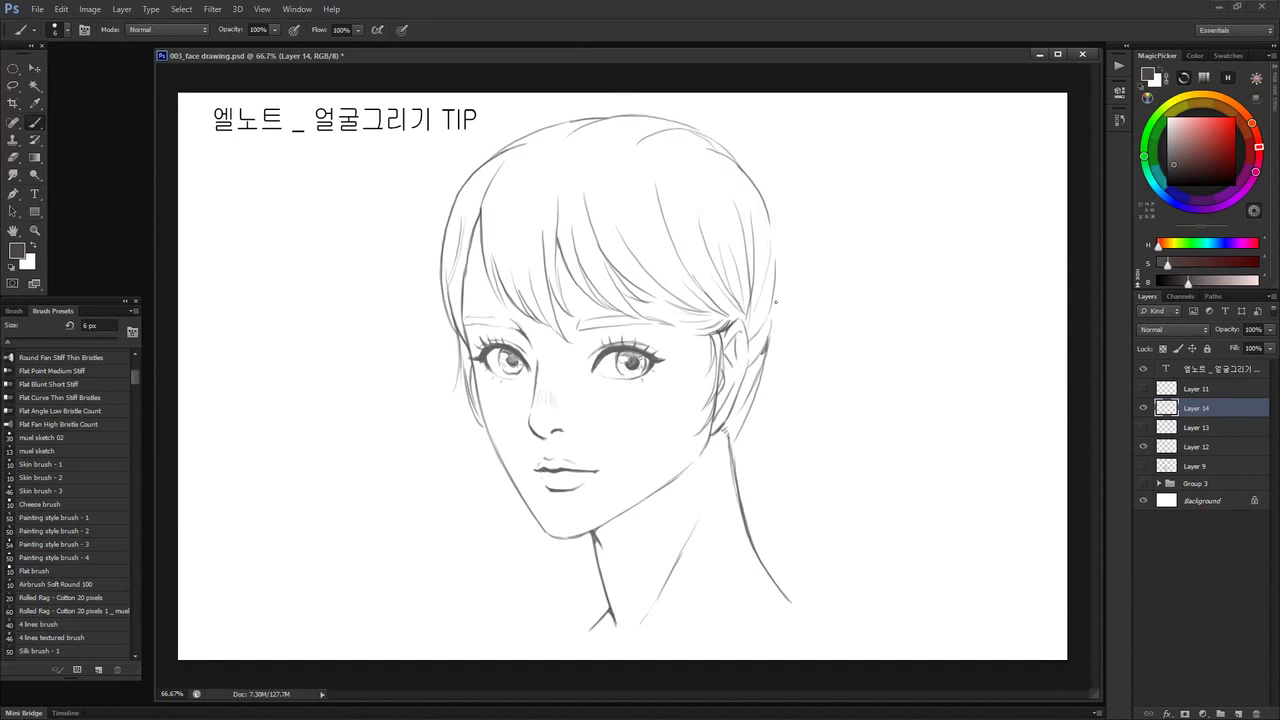
pyautogui.moveTo(776, 283); pyautogui.dragTo(768, 327)
pyautogui.moveTo(776, 277); pyautogui.dragTo(773, 305)
# - Show Layer 13 again and draw downward flow arrows for a ponytail behind the head and neck
pyautogui.click(1144, 427)
pyautogui.click(1176, 174)
pyautogui.moveTo(787, 237); pyautogui.dragTo(812, 522)
pyautogui.moveTo(787, 362); pyautogui.dragTo(777, 541)
pyautogui.moveTo(762, 435); pyautogui.dragTo(734, 608)
pyautogui.moveTo(732, 603); pyautogui.dragTo(740, 606)
pyautogui.moveTo(810, 390); pyautogui.dragTo(843, 542)
pyautogui.hotkey('ctrl', 'z')
pyautogui.moveTo(822, 442); pyautogui.dragTo(837, 597)
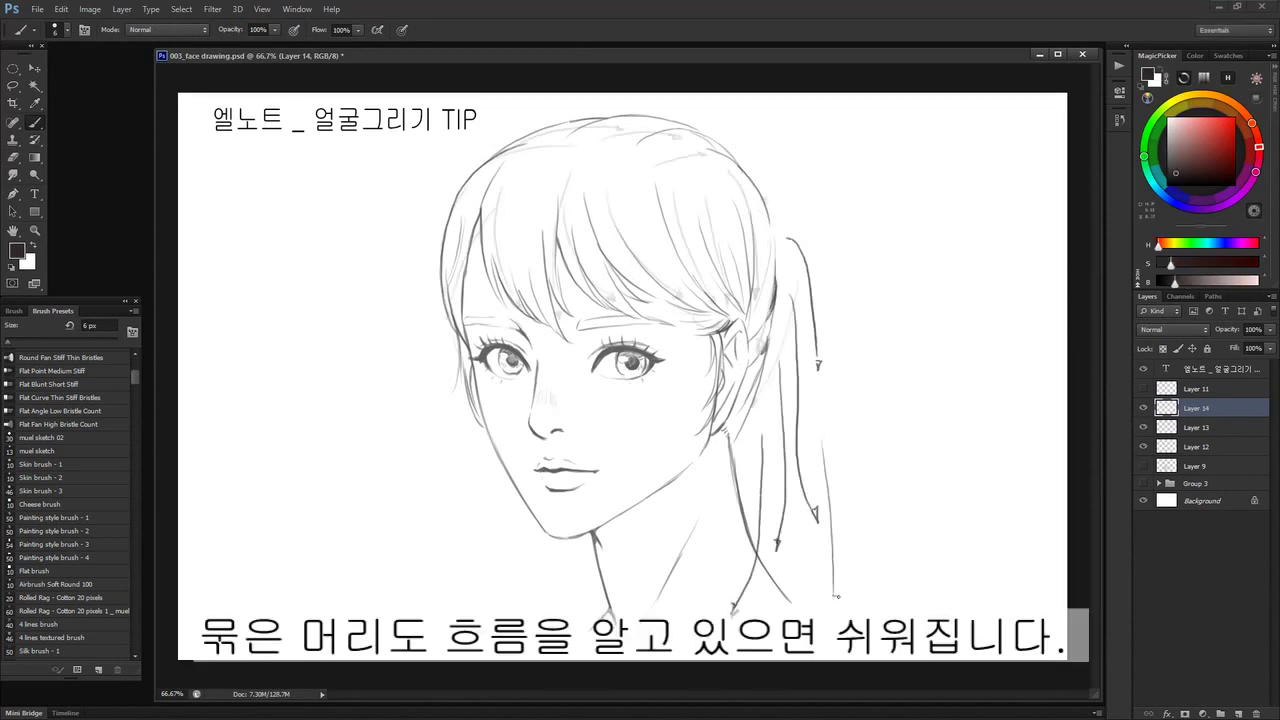
# - Cut the lassoed ponytail arrows onto a new layer, hide it and Layer 13, and return to Layer 14
pyautogui.press('l')
pyautogui.moveTo(781, 246)
pyautogui.mouseDown()
pyautogui.moveTo(886, 366)
pyautogui.moveTo(784, 236)
pyautogui.moveTo(756, 325)
pyautogui.mouseUp()
pyautogui.hotkey('ctrl', 'shift', 'j')
pyautogui.click(1144, 408)
pyautogui.click(1144, 447)
pyautogui.click(1196, 427)
# - Add a short hair stroke behind the ear and try a curved ponytail stroke from the back of the head
pyautogui.press('b')
pyautogui.moveTo(769, 333); pyautogui.dragTo(758, 355)
pyautogui.moveTo(750, 174); pyautogui.dragTo(811, 211)
pyautogui.hotkey('ctrl', 'z')
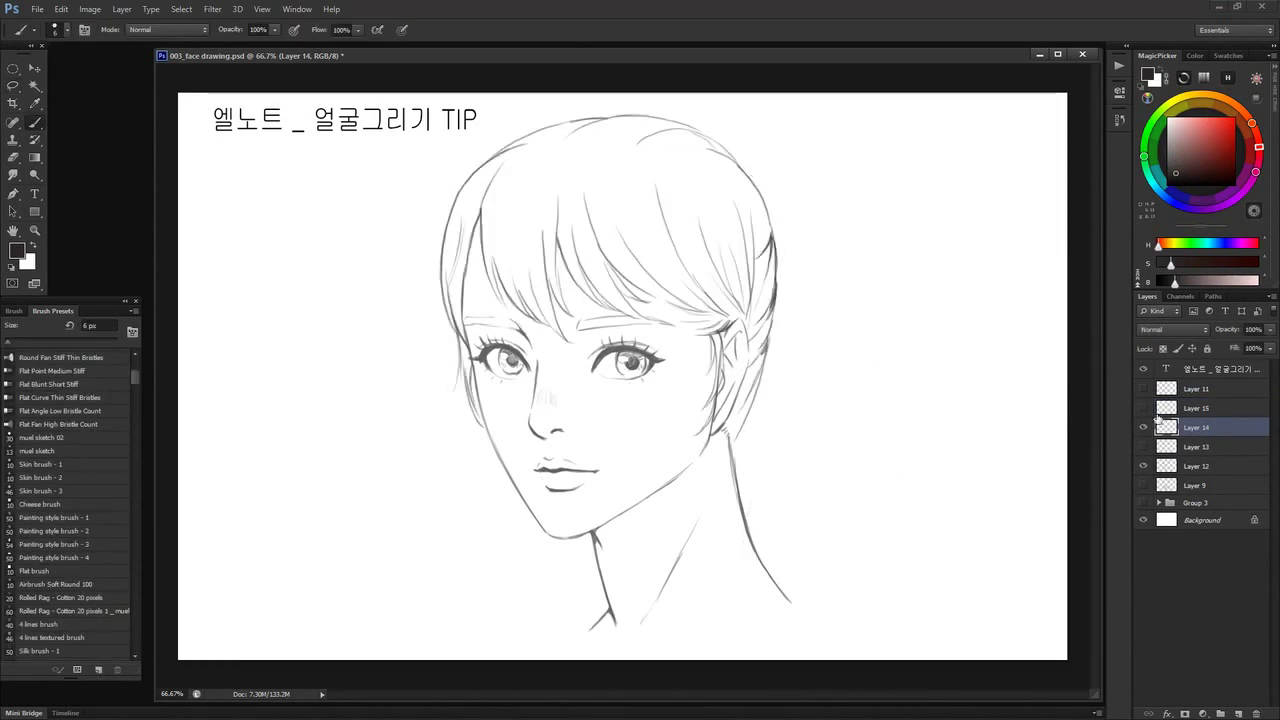
# - Place Layer 15 below Layer 14, show it at reduced opacity, and strengthen the strands gathered behind the ear on Layer 14
pyautogui.moveTo(1158, 411); pyautogui.dragTo(1157, 436)
pyautogui.click(1146, 428)
pyautogui.moveTo(1237, 331); pyautogui.dragTo(1222, 332)
pyautogui.click(1196, 408)
pyautogui.moveTo(770, 224); pyautogui.dragTo(757, 328)
pyautogui.moveTo(767, 329); pyautogui.dragTo(753, 351)
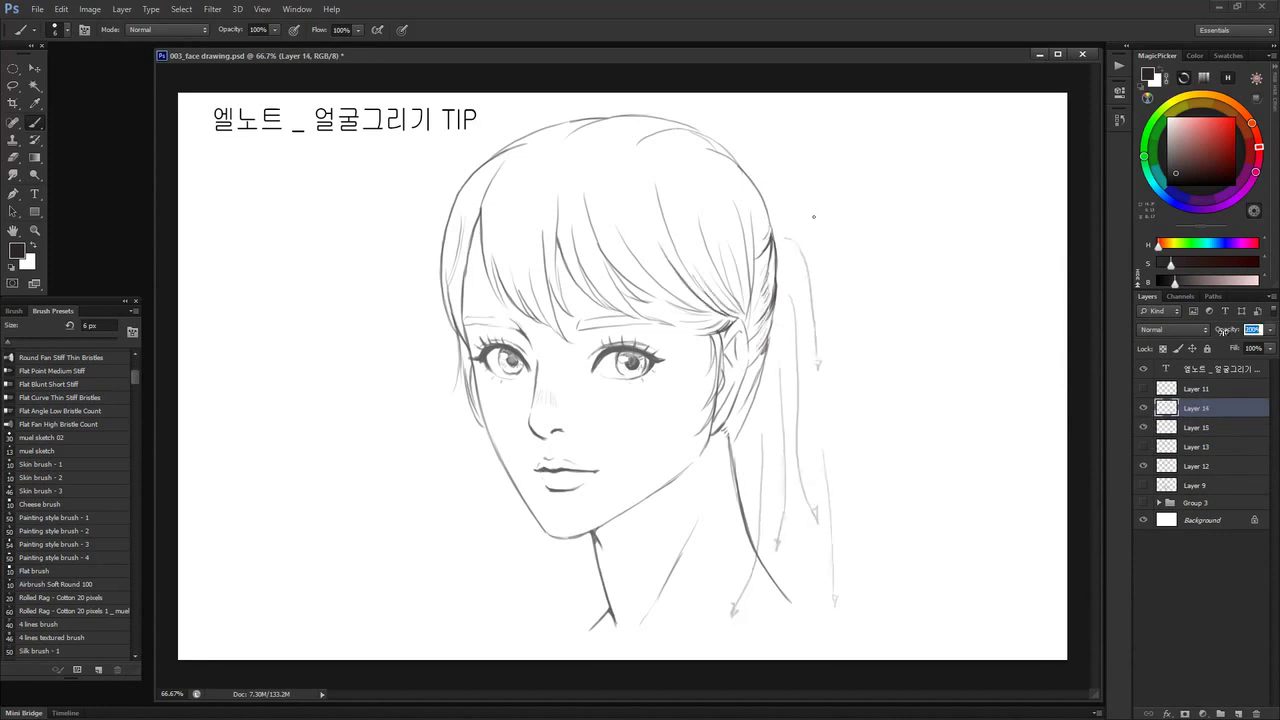
# - Fade Layer 15's ponytail arrows further and erase the ear lines under the sideburn strands on Layer 12
pyautogui.press('e')
pyautogui.click(1180, 427)
pyautogui.moveTo(1235, 331); pyautogui.dragTo(1222, 331)
pyautogui.click(1176, 411)
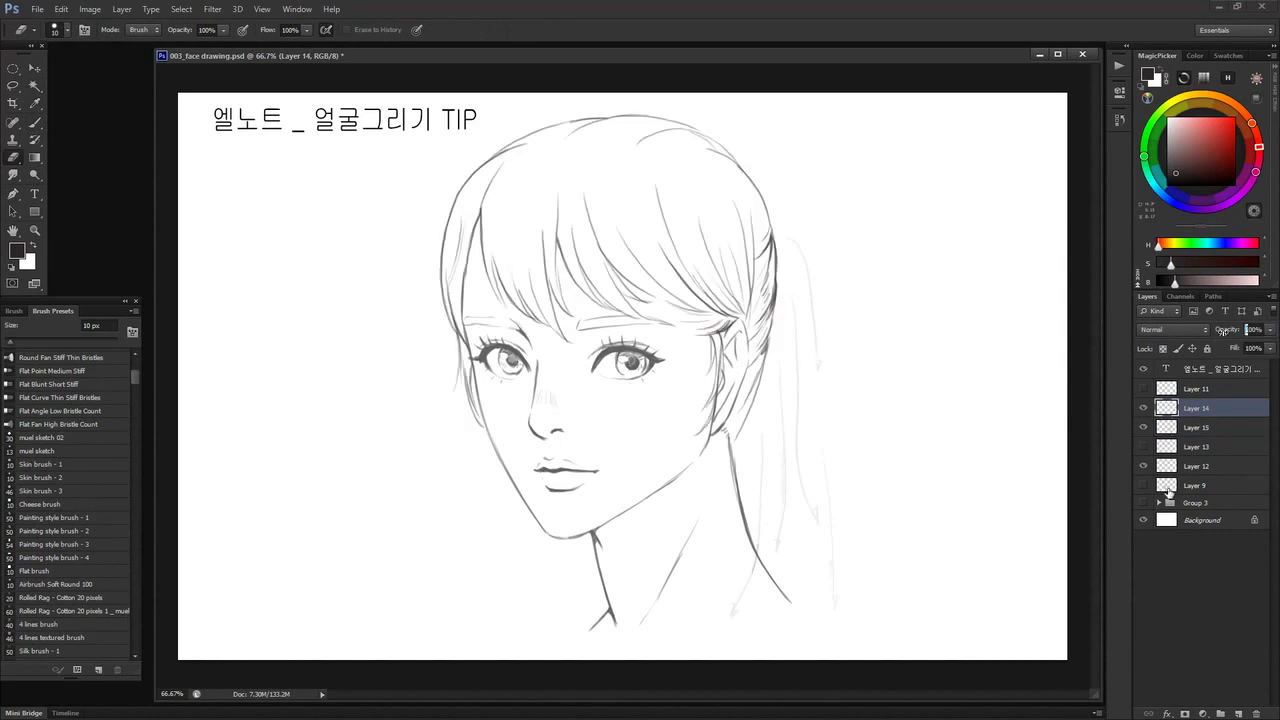
pyautogui.click(1176, 466)
pyautogui.moveTo(722, 352); pyautogui.dragTo(717, 392)
pyautogui.click(1196, 408)
# - Draw the ponytail's outer contour and long inner strands on Layer 14, following the faded arrows
pyautogui.press('b')
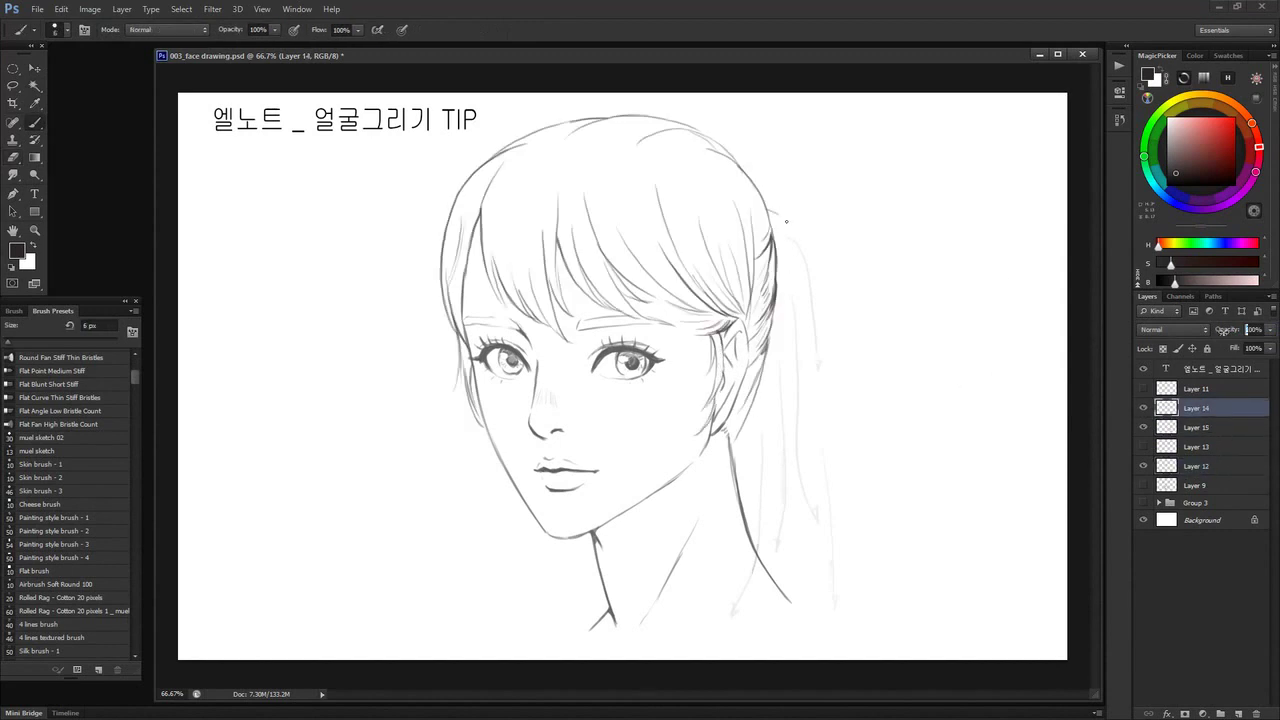
pyautogui.moveTo(772, 212); pyautogui.dragTo(812, 424)
pyautogui.moveTo(805, 335); pyautogui.dragTo(823, 425)
pyautogui.moveTo(805, 368); pyautogui.dragTo(836, 563)
pyautogui.moveTo(783, 326); pyautogui.dragTo(803, 549)
pyautogui.moveTo(785, 416); pyautogui.dragTo(776, 550)
pyautogui.moveTo(799, 526)
pyautogui.mouseDown()
pyautogui.moveTo(803, 580)
pyautogui.moveTo(812, 555)
pyautogui.mouseUp()
pyautogui.moveTo(796, 501)
pyautogui.mouseDown()
pyautogui.moveTo(823, 566)
pyautogui.moveTo(808, 645)
pyautogui.mouseUp()
pyautogui.moveTo(770, 370)
pyautogui.mouseDown()
pyautogui.moveTo(760, 458)
pyautogui.moveTo(742, 453)
pyautogui.moveTo(754, 530)
pyautogui.mouseUp()
pyautogui.hotkey('ctrl', 'z')
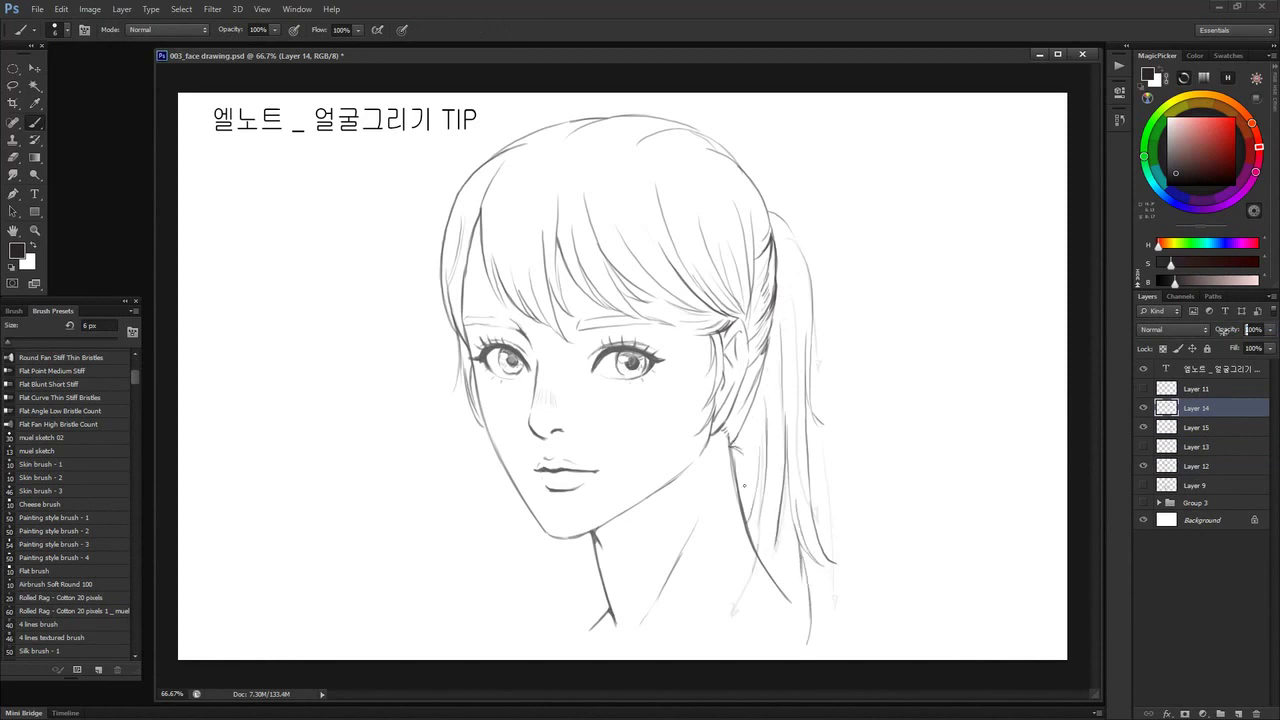
# - Add short strands to the ponytail beside the neck and in its middle, and hide the Layer 15 arrows
pyautogui.moveTo(744, 456)
pyautogui.mouseDown()
pyautogui.moveTo(784, 598)
pyautogui.moveTo(745, 488)
pyautogui.mouseUp()
pyautogui.moveTo(788, 415); pyautogui.dragTo(805, 466)
pyautogui.moveTo(796, 464); pyautogui.dragTo(787, 516)
pyautogui.click(1143, 427)
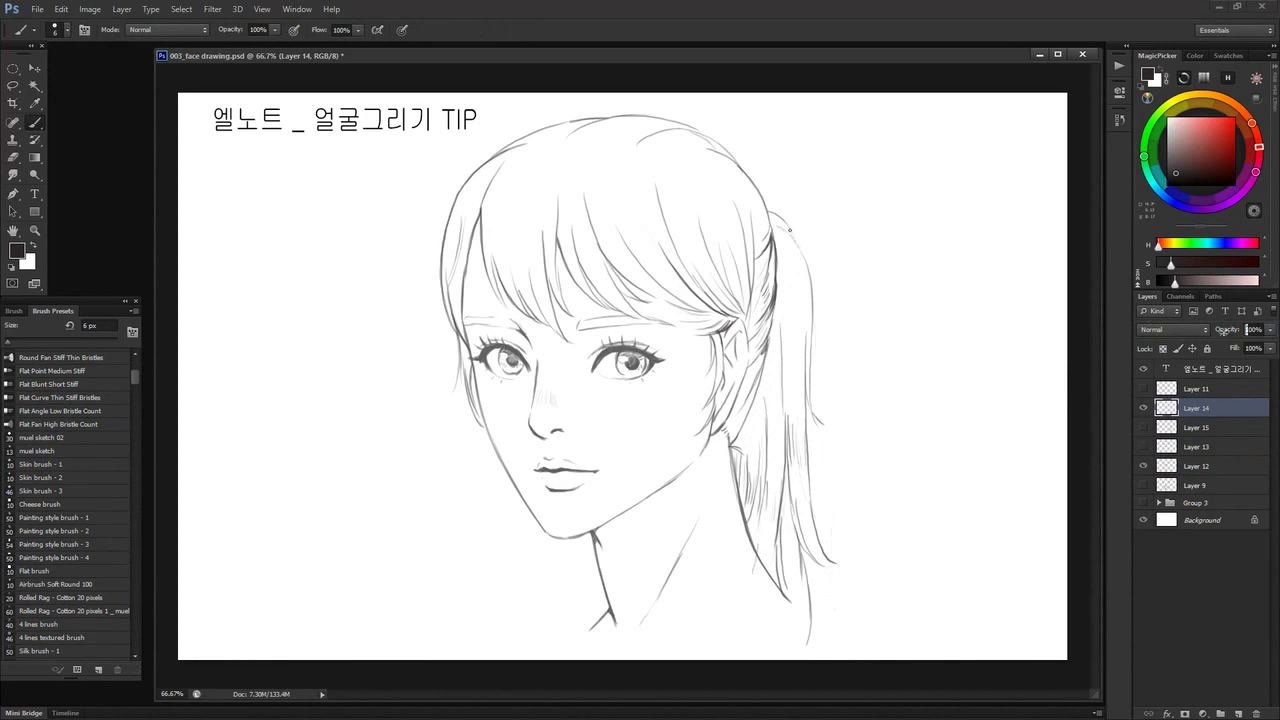
# - Fill the ponytail's upper half with fine strands from its root down to behind the ear
pyautogui.moveTo(797, 293); pyautogui.dragTo(796, 383)
pyautogui.moveTo(747, 458); pyautogui.dragTo(747, 412)
pyautogui.moveTo(765, 386); pyautogui.dragTo(763, 414)
pyautogui.moveTo(776, 338); pyautogui.dragTo(780, 406)
pyautogui.moveTo(810, 277); pyautogui.dragTo(797, 346)
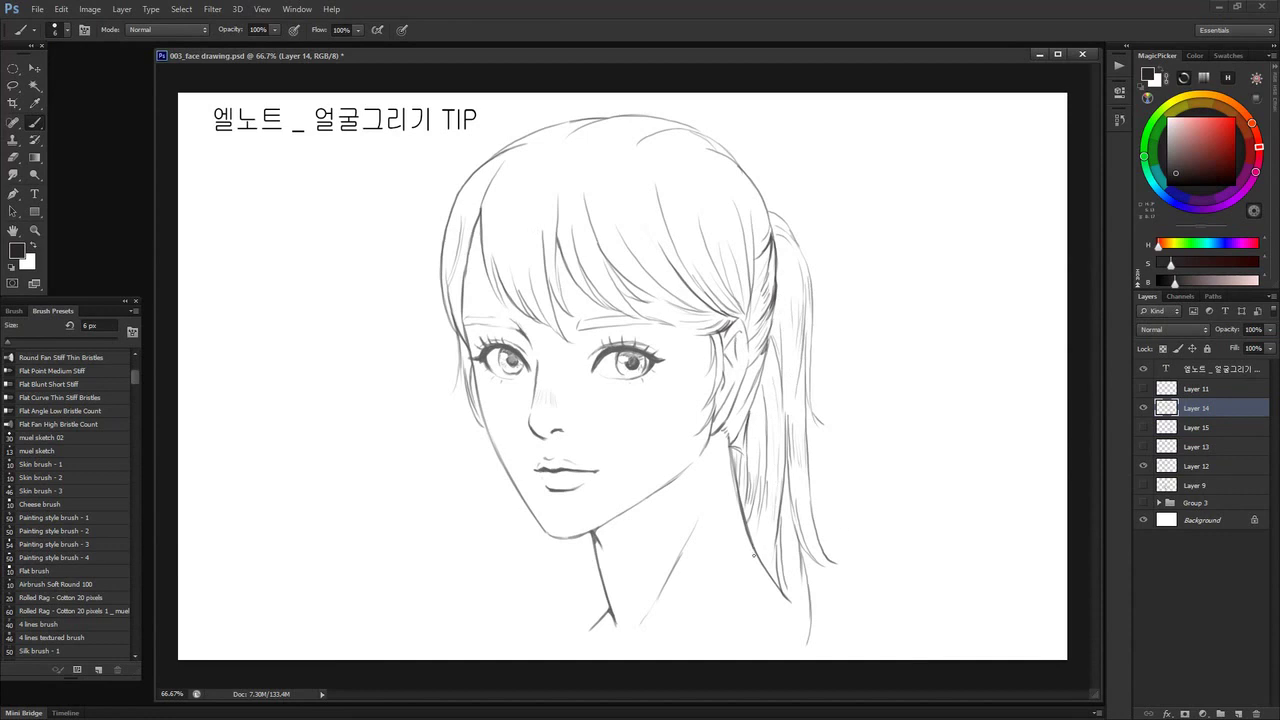
# - Draw the ponytail's lower ends as tapering strands below the neck line
pyautogui.moveTo(758, 530)
pyautogui.mouseDown()
pyautogui.moveTo(752, 632)
pyautogui.moveTo(770, 636)
pyautogui.mouseUp()
pyautogui.moveTo(774, 554); pyautogui.dragTo(780, 622)
pyautogui.moveTo(776, 578); pyautogui.dragTo(782, 640)
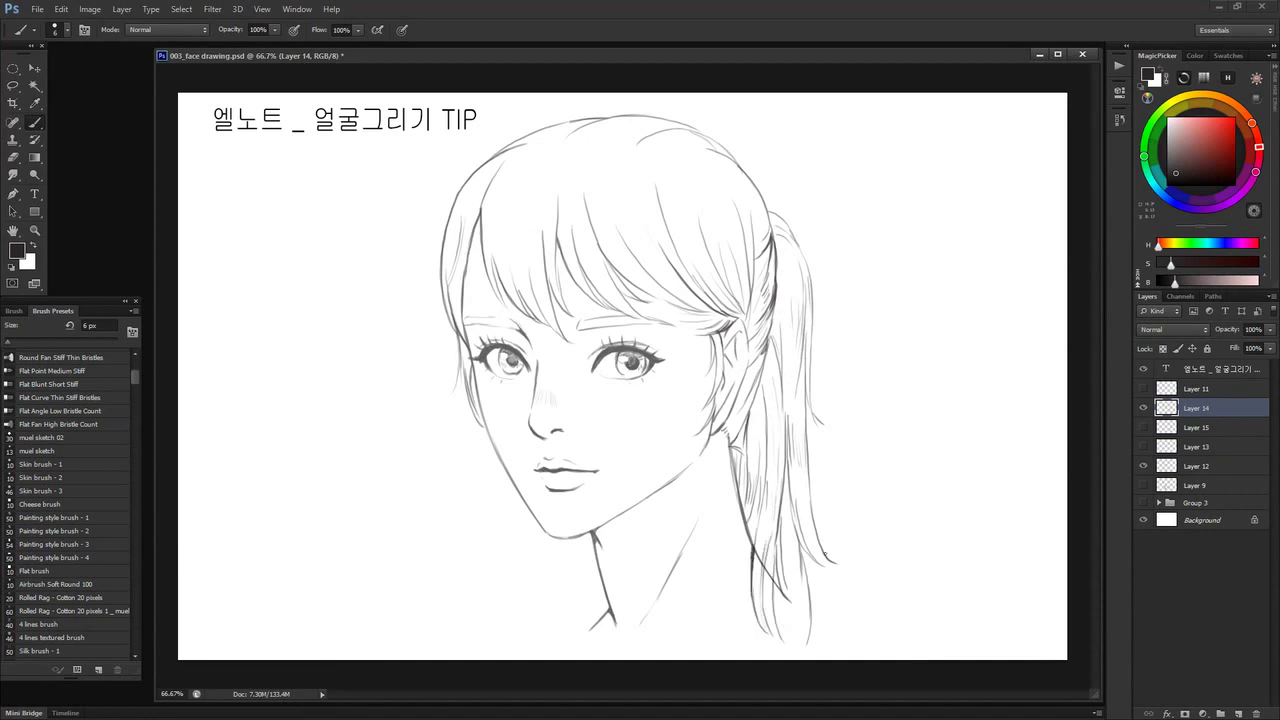
pyautogui.moveTo(823, 570); pyautogui.dragTo(814, 628)
# - Erase the neck line on Layer 12 where it crosses the ponytail
pyautogui.click(1225, 465)
pyautogui.press('e')
pyautogui.moveTo(755, 555); pyautogui.dragTo(790, 602)
pyautogui.moveTo(734, 464); pyautogui.dragTo(747, 530)
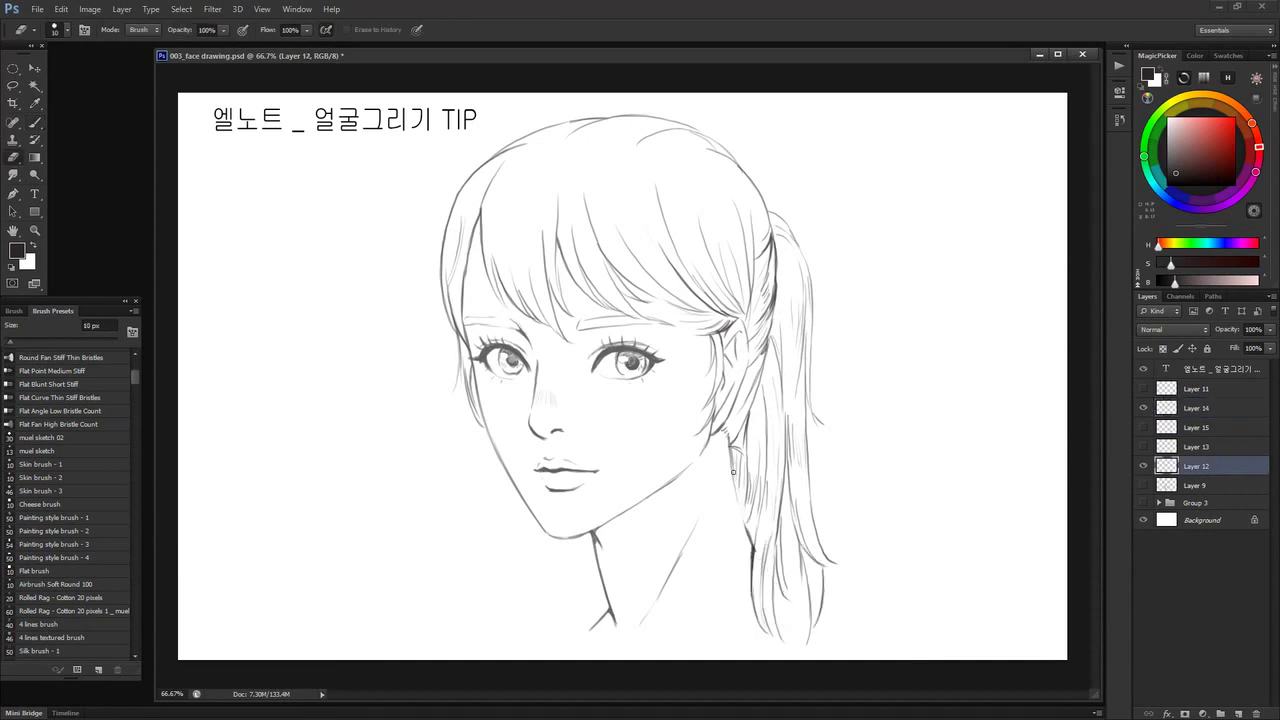
# - Clean up the back of the neck on Layer 12 and redraw it darker along the ponytail's front edge
pyautogui.press('b')
pyautogui.press('e')
pyautogui.moveTo(729, 446)
pyautogui.mouseDown()
pyautogui.moveTo(742, 530)
pyautogui.moveTo(744, 518)
pyautogui.mouseUp()
pyautogui.moveTo(733, 448); pyautogui.dragTo(753, 552)
pyautogui.press('b')
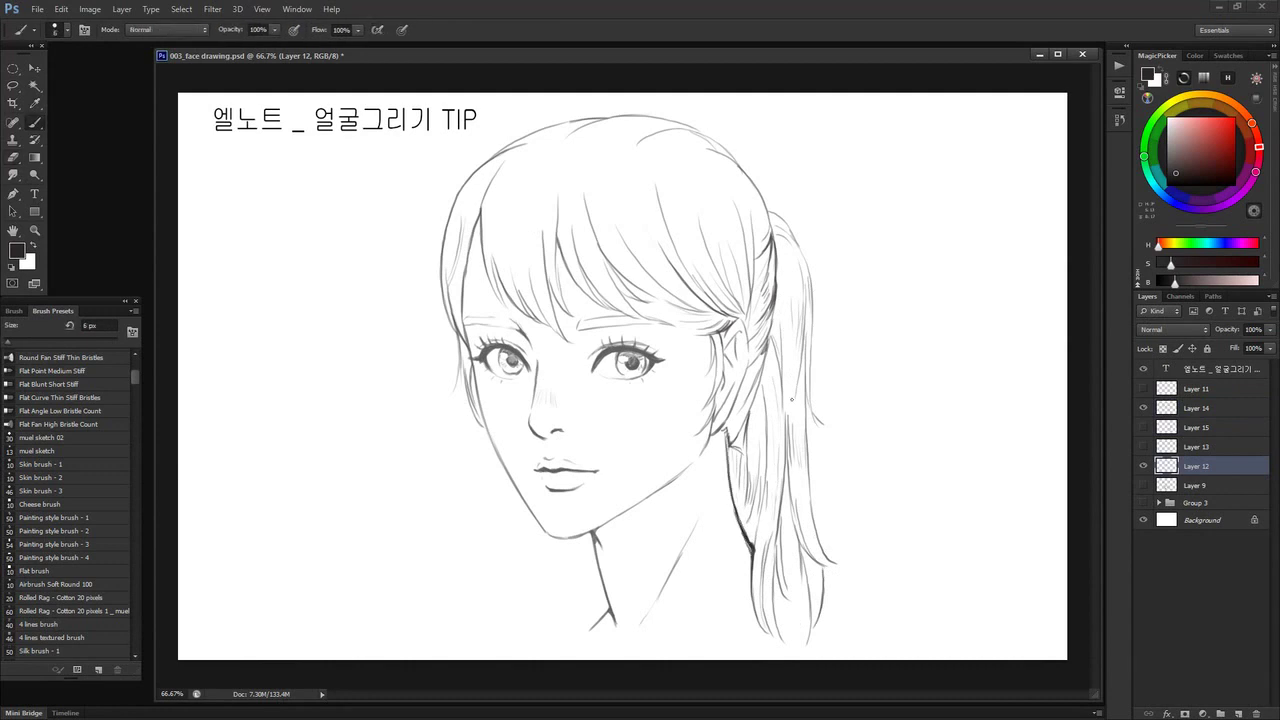
# - Add thin strands on Layer 14 to the far half of the fringe and the side hair
pyautogui.click(1222, 408)
pyautogui.moveTo(492, 190); pyautogui.dragTo(518, 283)
pyautogui.moveTo(519, 267); pyautogui.dragTo(545, 299)
pyautogui.moveTo(547, 279); pyautogui.dragTo(551, 295)
pyautogui.moveTo(512, 192); pyautogui.dragTo(524, 264)
pyautogui.moveTo(544, 208); pyautogui.dragTo(552, 264)
pyautogui.moveTo(448, 226); pyautogui.dragTo(468, 292)
pyautogui.moveTo(452, 298); pyautogui.dragTo(464, 322)
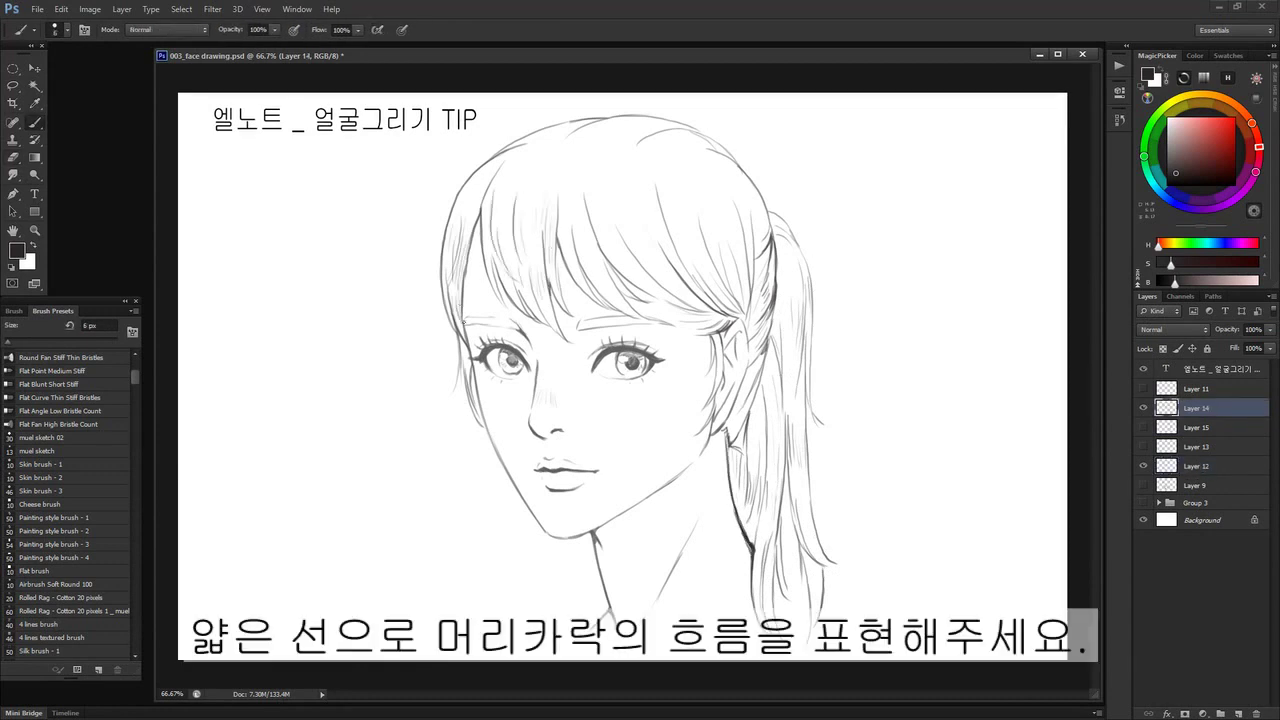
# - Add thin flow lines to the near half of the fringe, the back of the head and the crown
pyautogui.moveTo(608, 260)
pyautogui.mouseDown()
pyautogui.moveTo(649, 297)
pyautogui.moveTo(624, 250)
pyautogui.mouseUp()
pyautogui.moveTo(686, 292); pyautogui.dragTo(652, 240)
pyautogui.moveTo(700, 270)
pyautogui.mouseDown()
pyautogui.moveTo(680, 234)
pyautogui.moveTo(696, 236)
pyautogui.mouseUp()
pyautogui.moveTo(726, 280); pyautogui.dragTo(718, 236)
pyautogui.moveTo(754, 258); pyautogui.dragTo(732, 180)
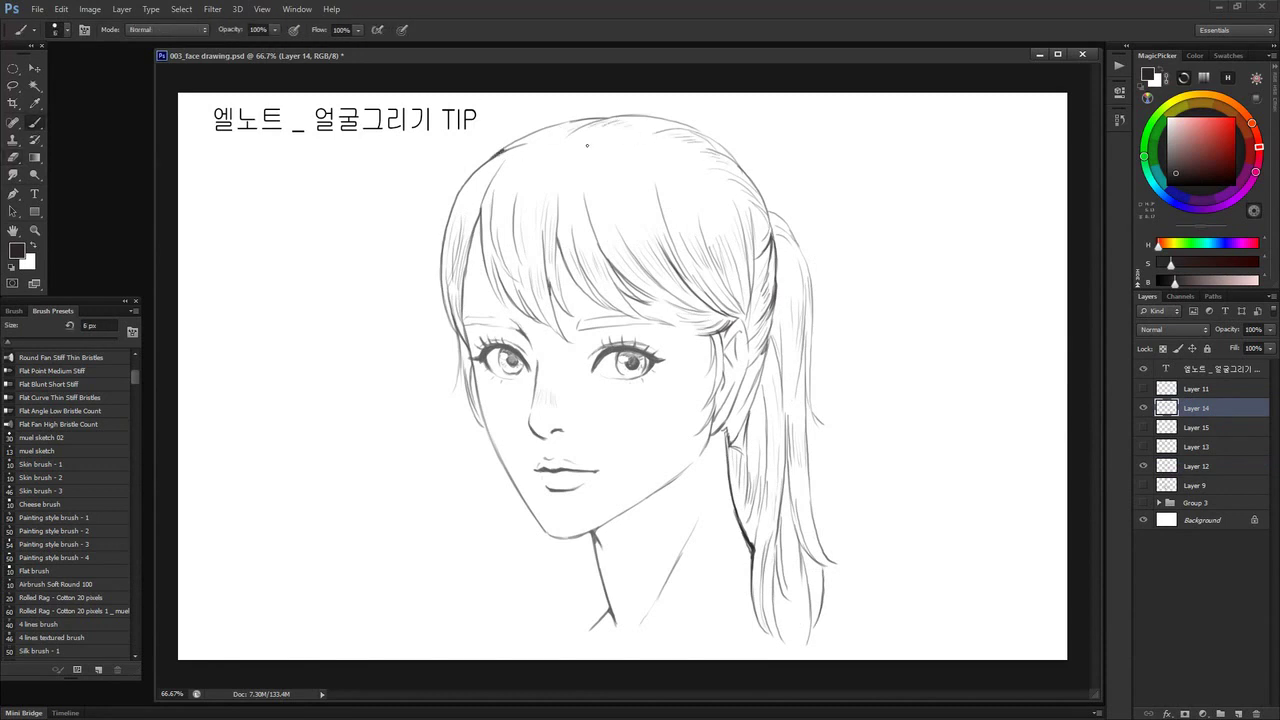
pyautogui.moveTo(630, 194); pyautogui.dragTo(620, 168)
pyautogui.moveTo(512, 182); pyautogui.dragTo(530, 158)
pyautogui.moveTo(552, 176); pyautogui.dragTo(540, 156)
# - Darken the jawline where it meets the neck, and add a line beside the ponytail's end on Layer 12
pyautogui.moveTo(538, 520)
pyautogui.mouseDown()
pyautogui.moveTo(564, 537)
pyautogui.moveTo(632, 510)
pyautogui.mouseUp()
pyautogui.hotkey('ctrl', 'z')
pyautogui.press('e')
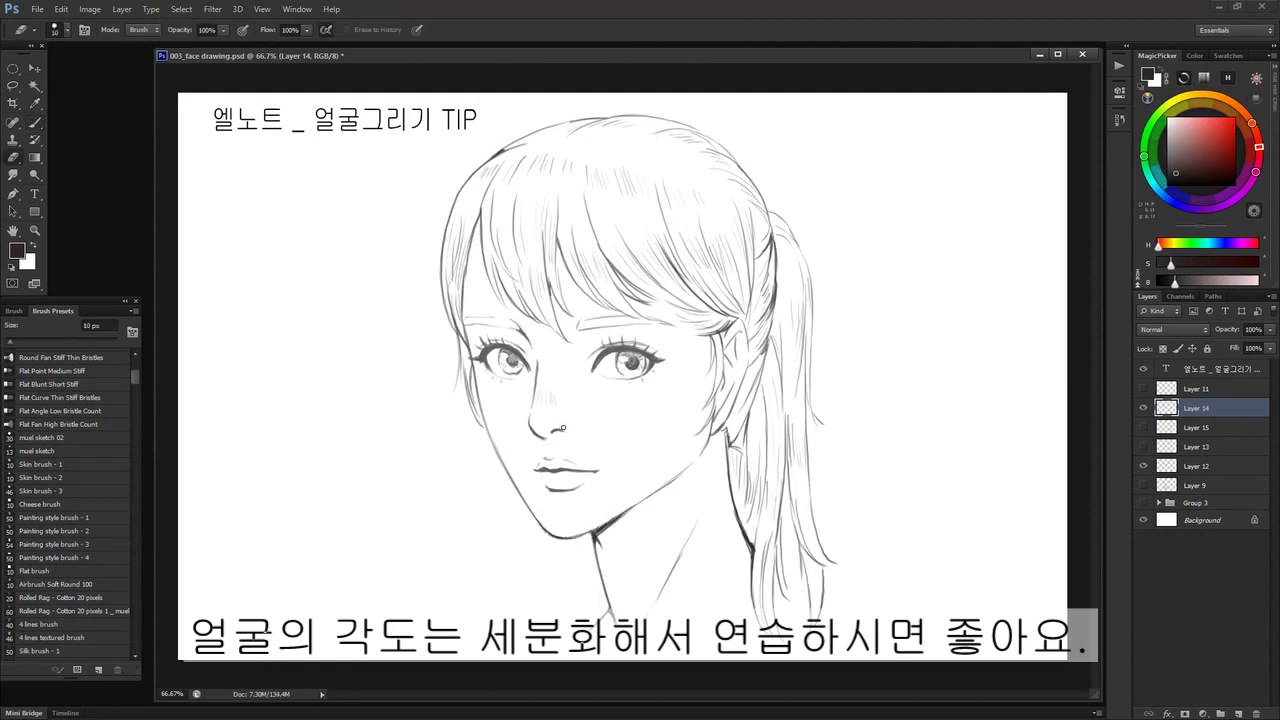
pyautogui.keyDown('ctrl'); pyautogui.click(564, 430); pyautogui.keyUp('ctrl')
pyautogui.press('b')
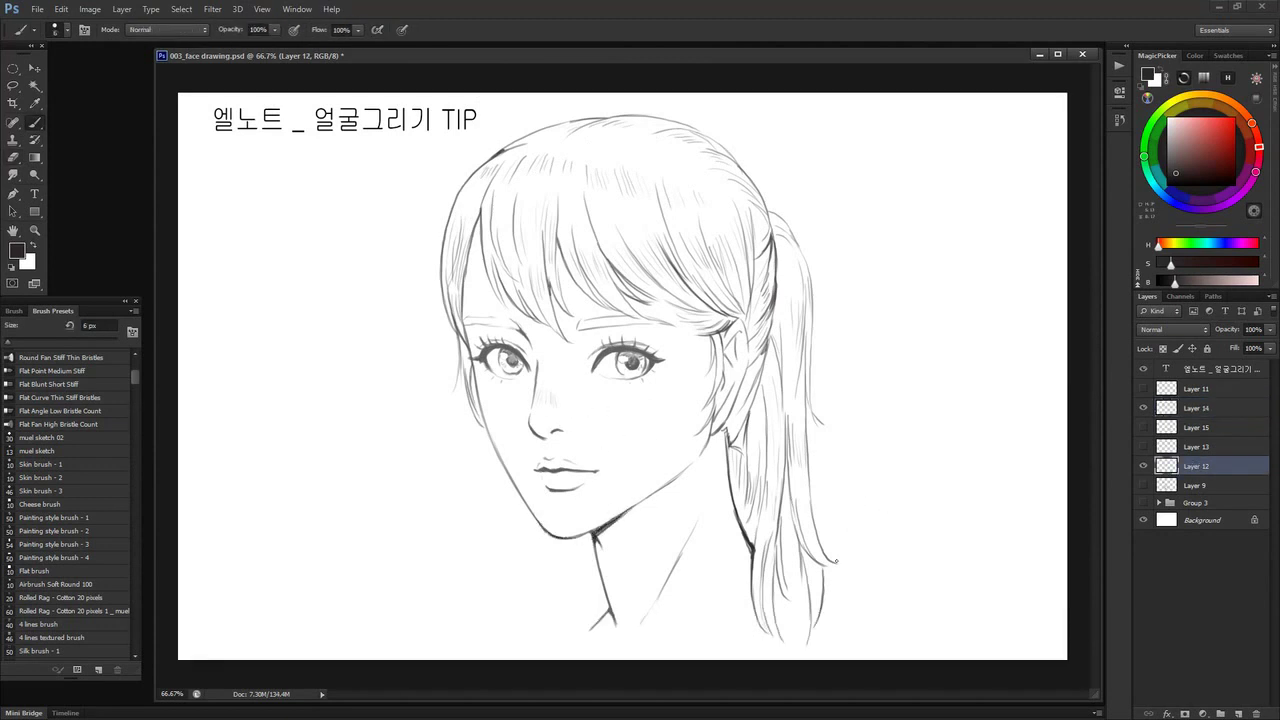
pyautogui.moveTo(810, 530); pyautogui.dragTo(838, 633)
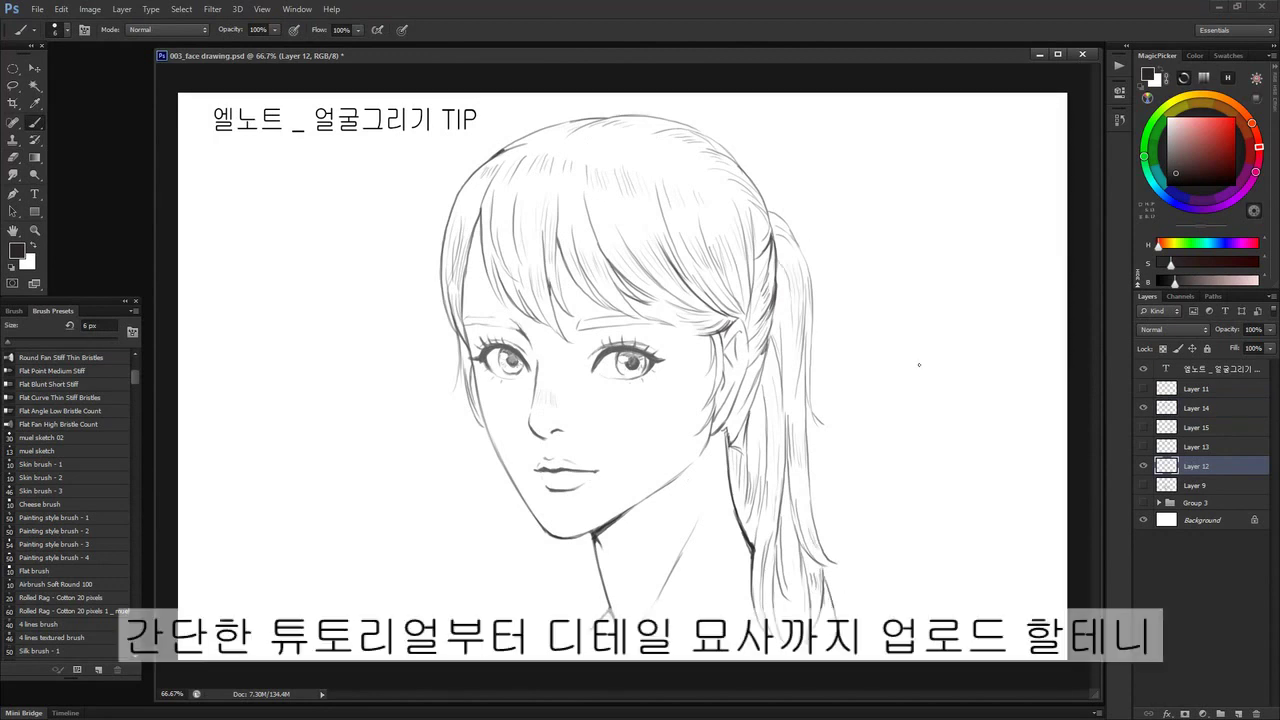
# - Add a new layer and draw a small winged owl signed "L NOTE" in the blank area beside the ponytail
pyautogui.hotkey('ctrl', 'shift', 'alt', 'n')
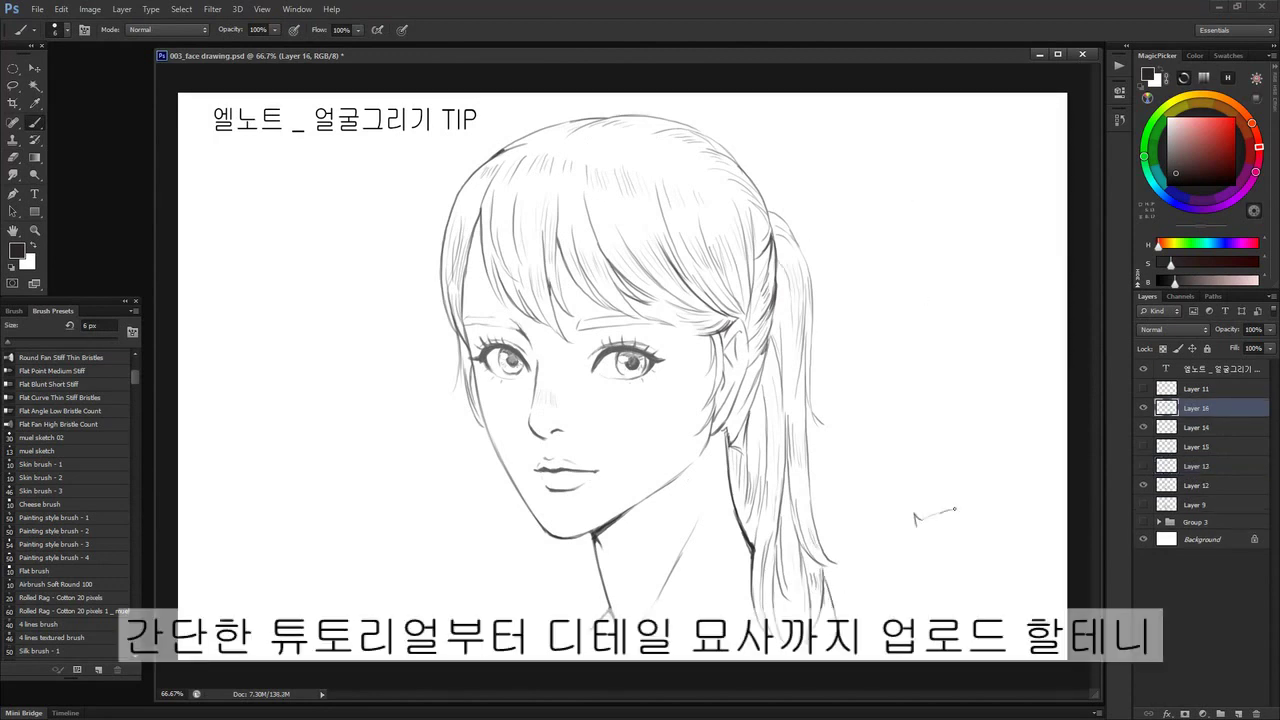
pyautogui.moveTo(955, 509)
pyautogui.mouseDown()
pyautogui.moveTo(938, 552)
pyautogui.moveTo(970, 540)
pyautogui.moveTo(885, 548)
pyautogui.moveTo(978, 550)
pyautogui.moveTo(950, 585)
pyautogui.moveTo(958, 604)
pyautogui.moveTo(1010, 572)
pyautogui.mouseUp()
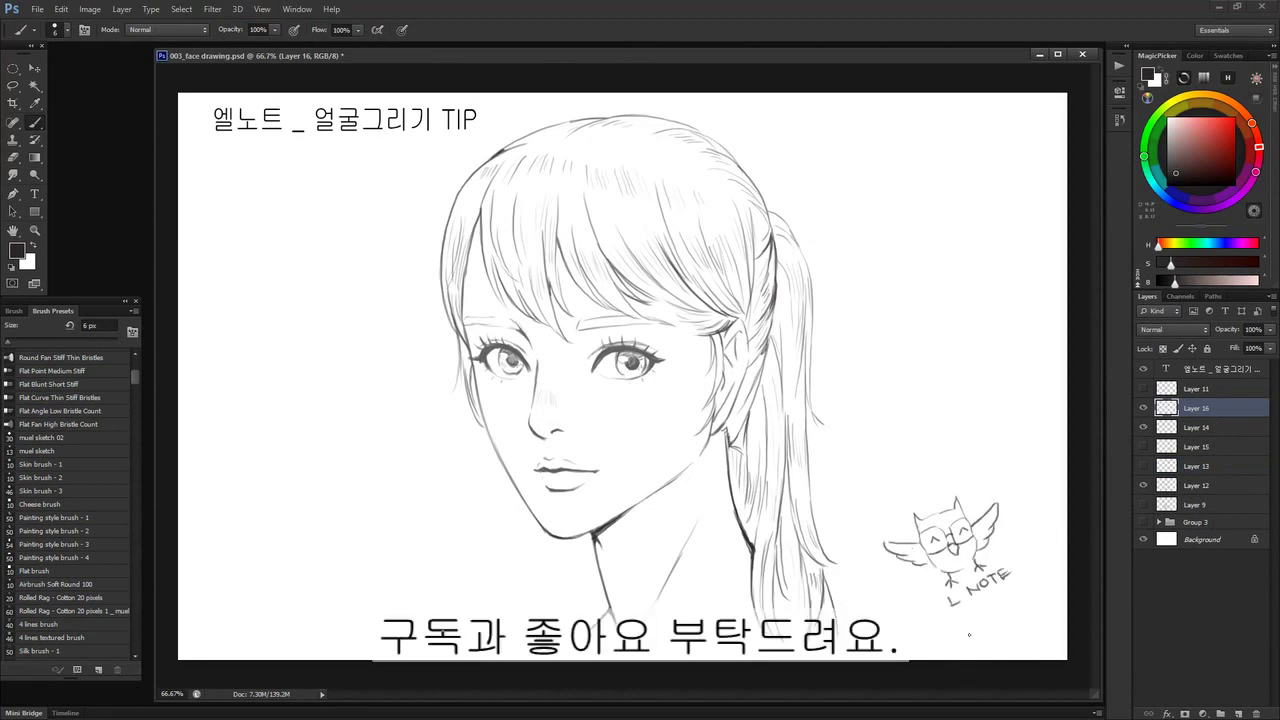